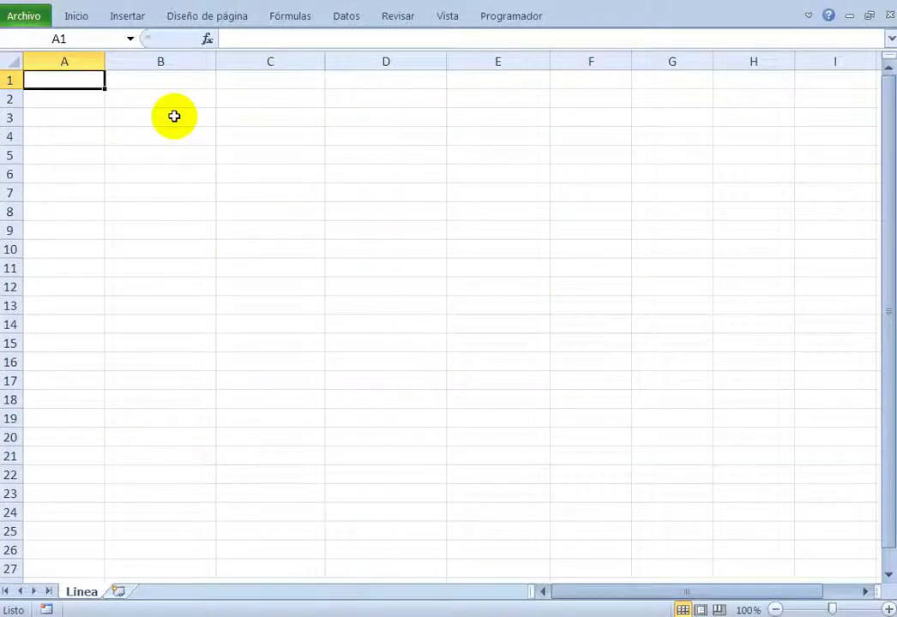
- Enter headers Cliente, Tiempo de llegada, Tiempo de Espera, Tiempo de Servicio, Tiempo de salida across A1:E1
text(Cliente)
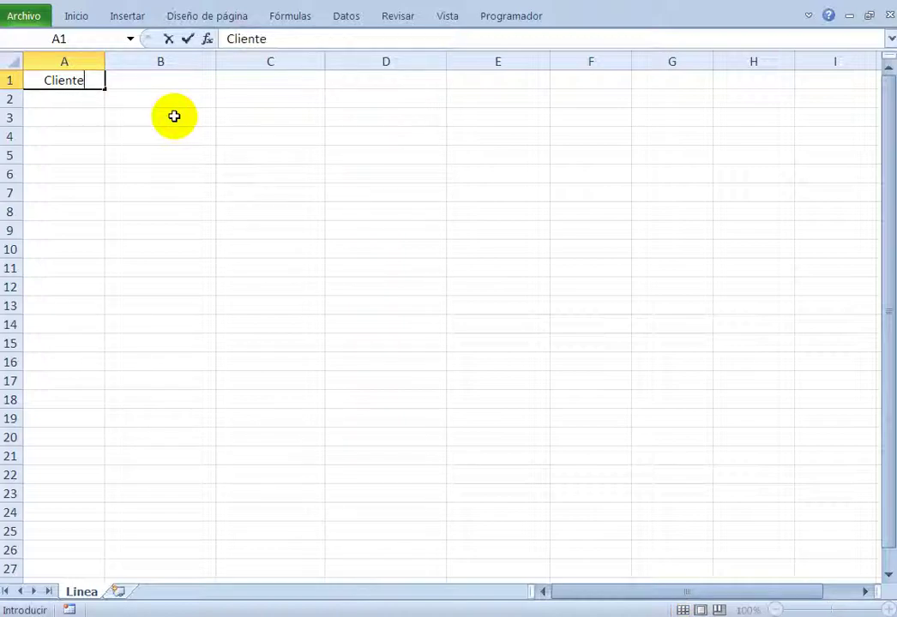
key(Tab)
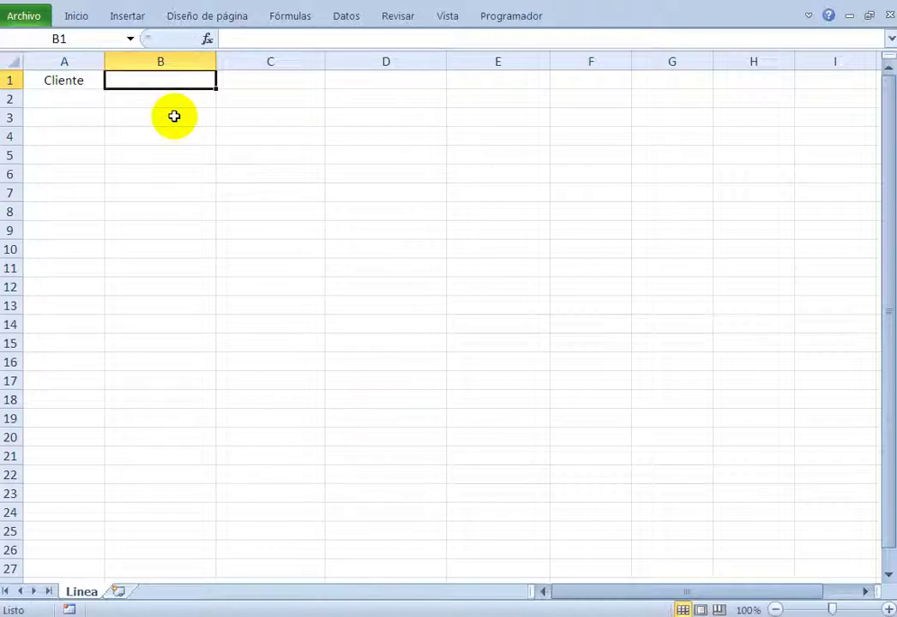
text(Tiempo de lle)
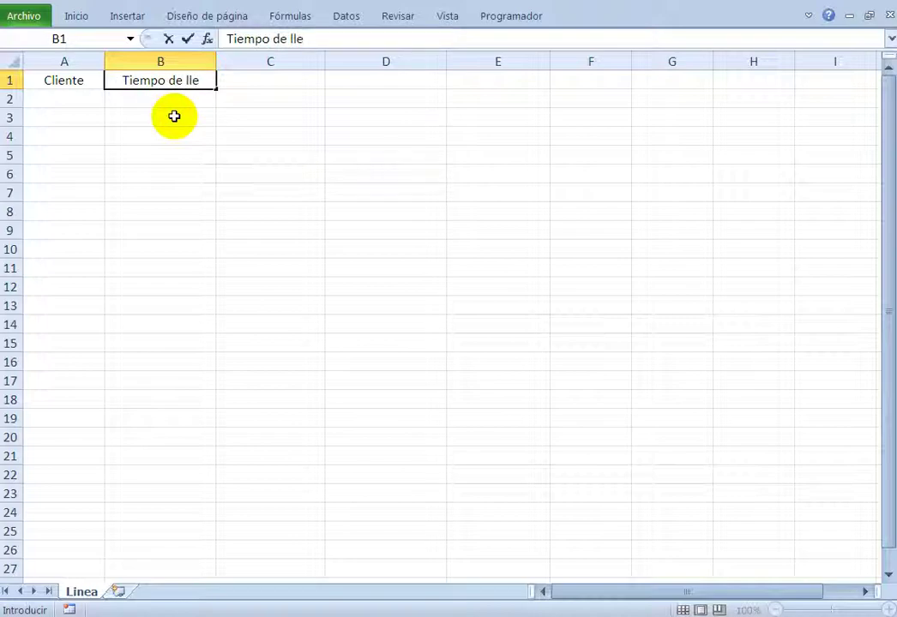
text(gada)
key(Tab)
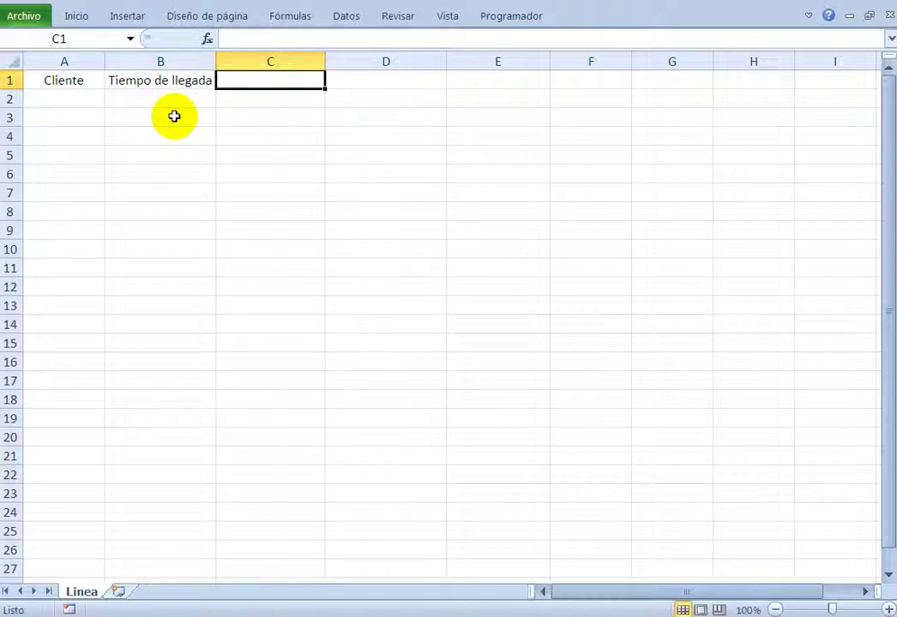
text(Tiempo de E)
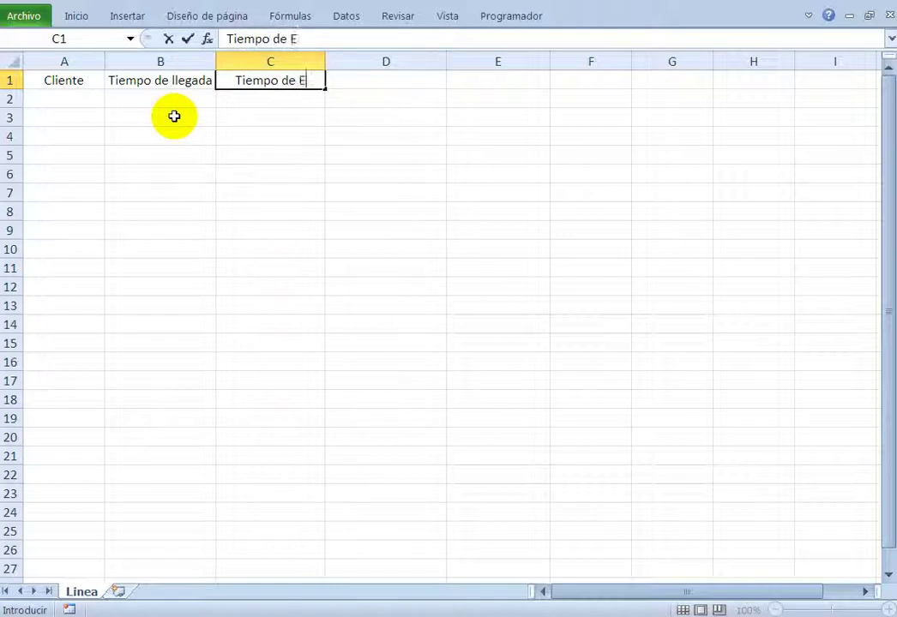
text(spera)
key(Tab)
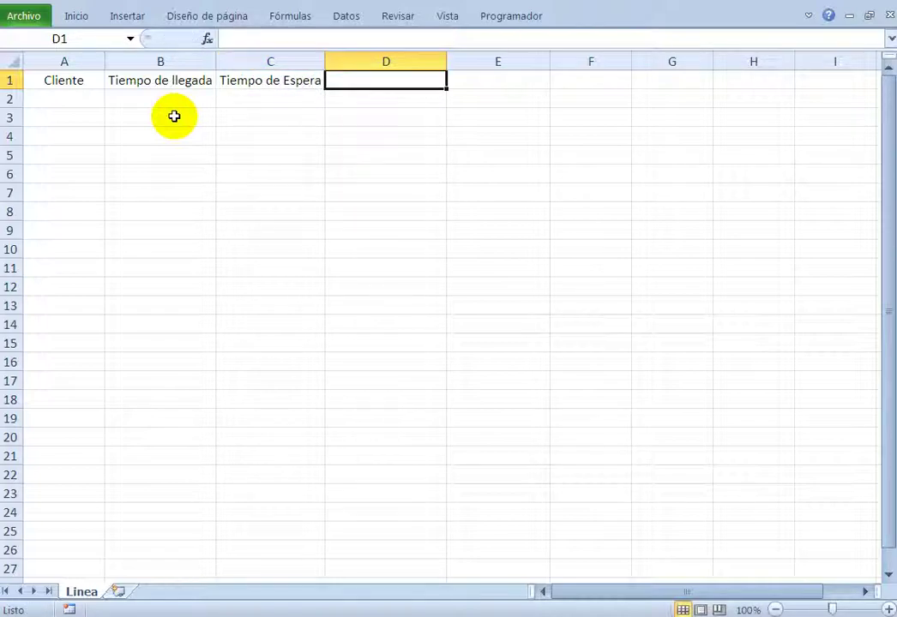
text(Tiempo de S)
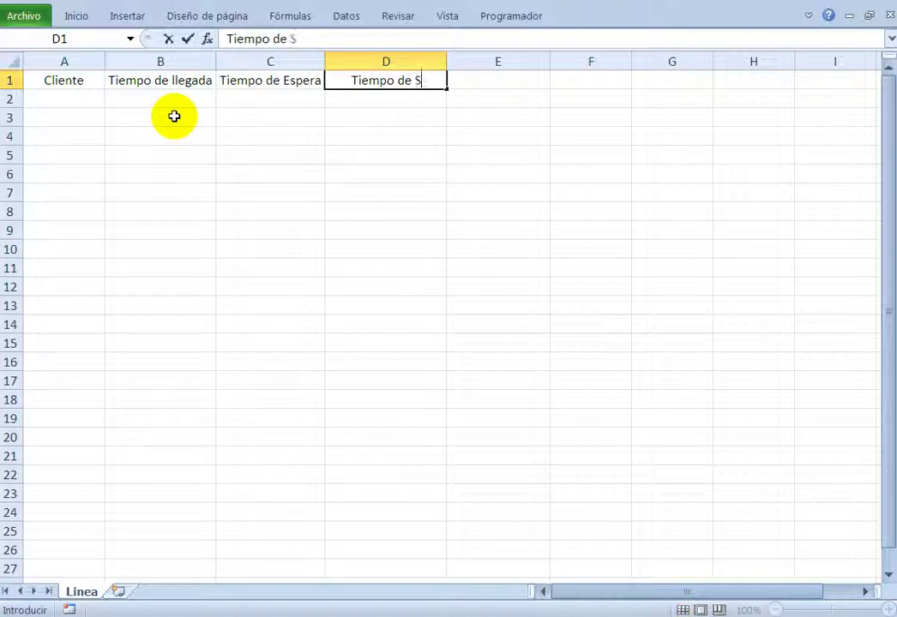
text(ervicio)
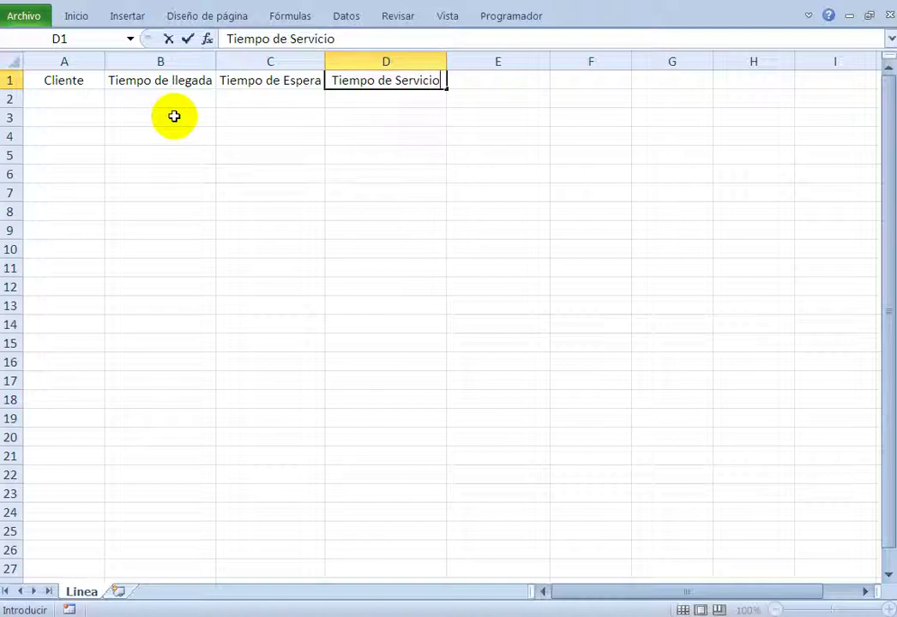
key(Tab)
text(Ti)
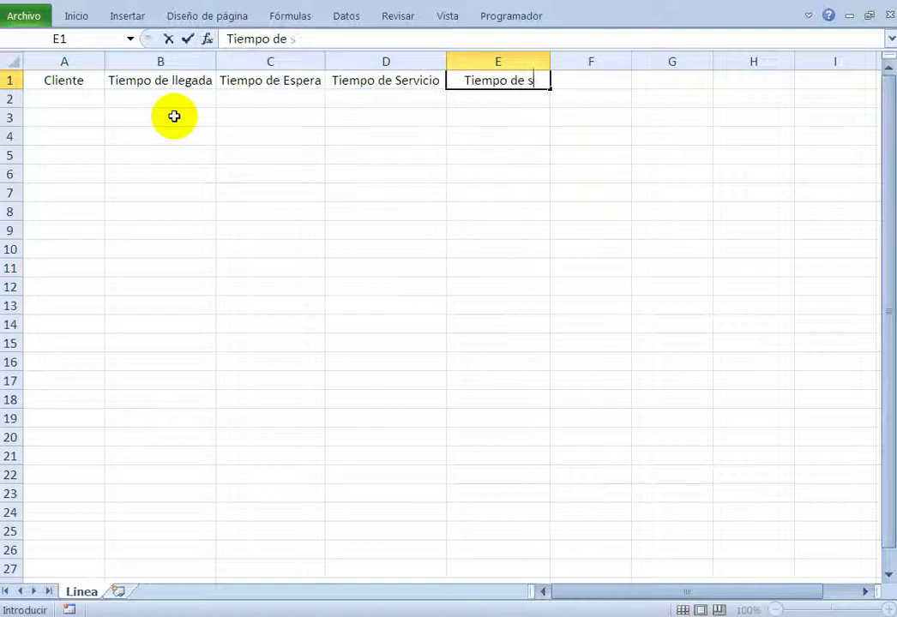
text(ida)
key(Tab)
key(Left)
key(Left)
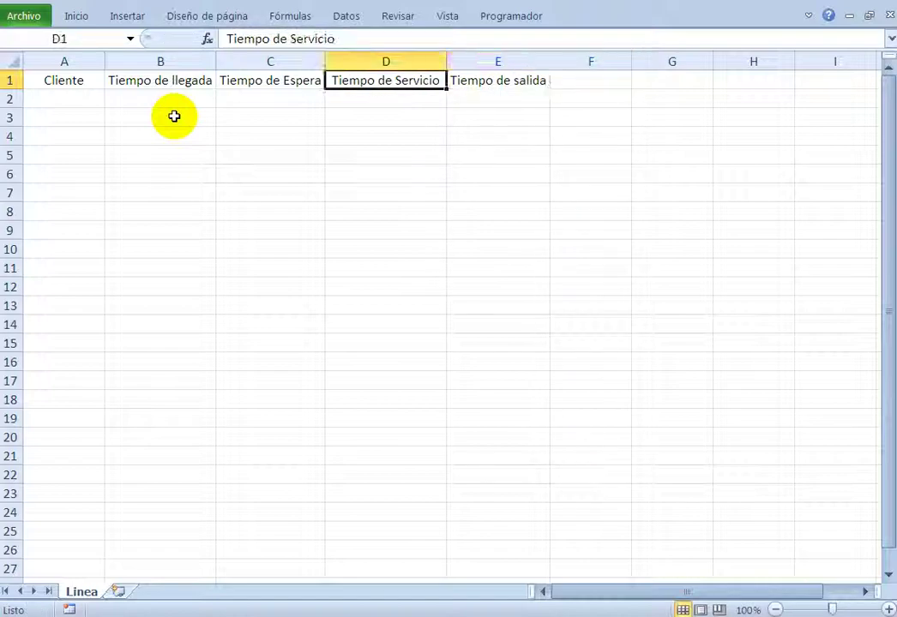
key(Left)
key(Left)
key(Left)
key(Down)
- Enter =1 in A2 and =A2+1 in A3, filling it down to A27 for customers 1–26
text(=1)
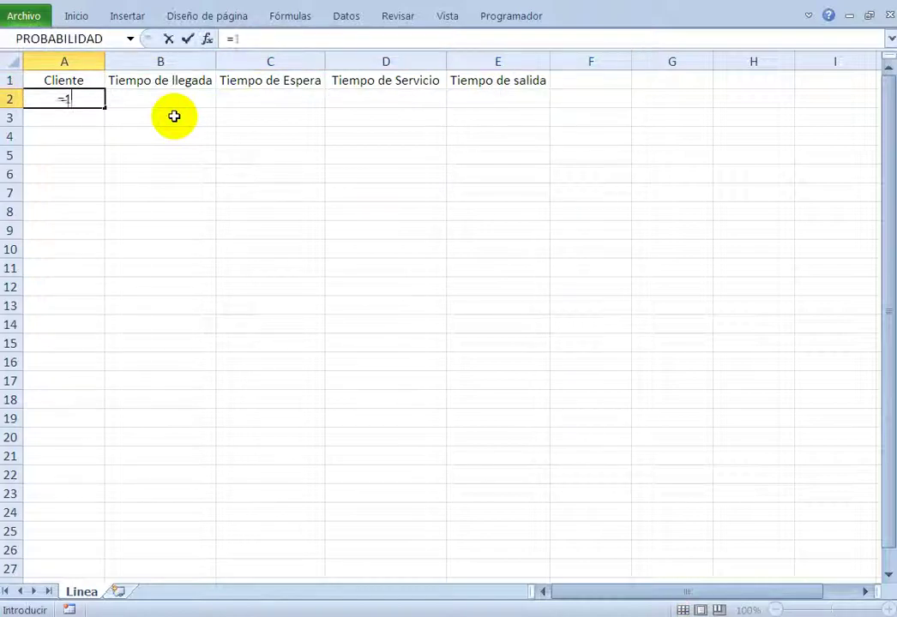
key(Return)
text(=)
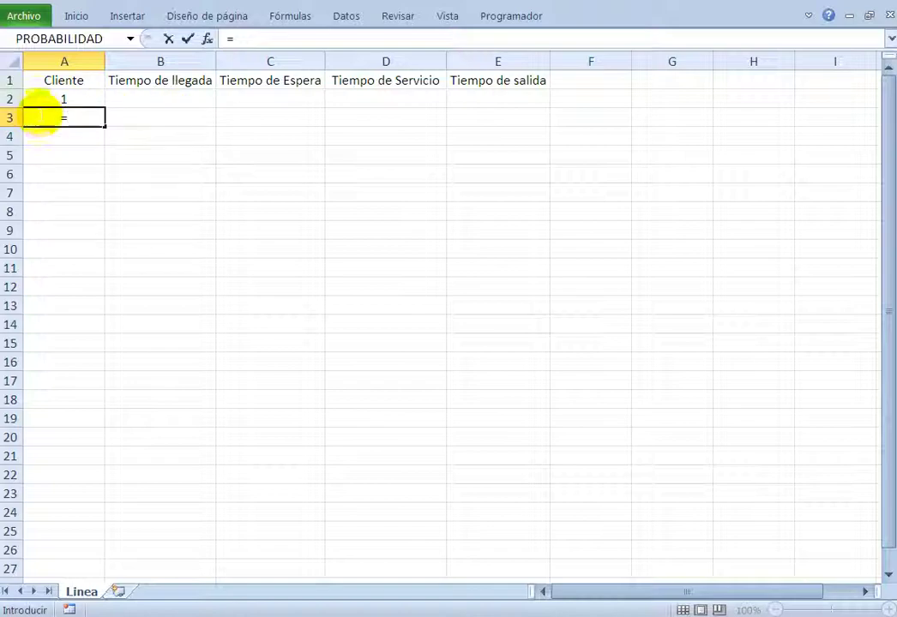
click(55, 99)
text(+1)
key(Return)
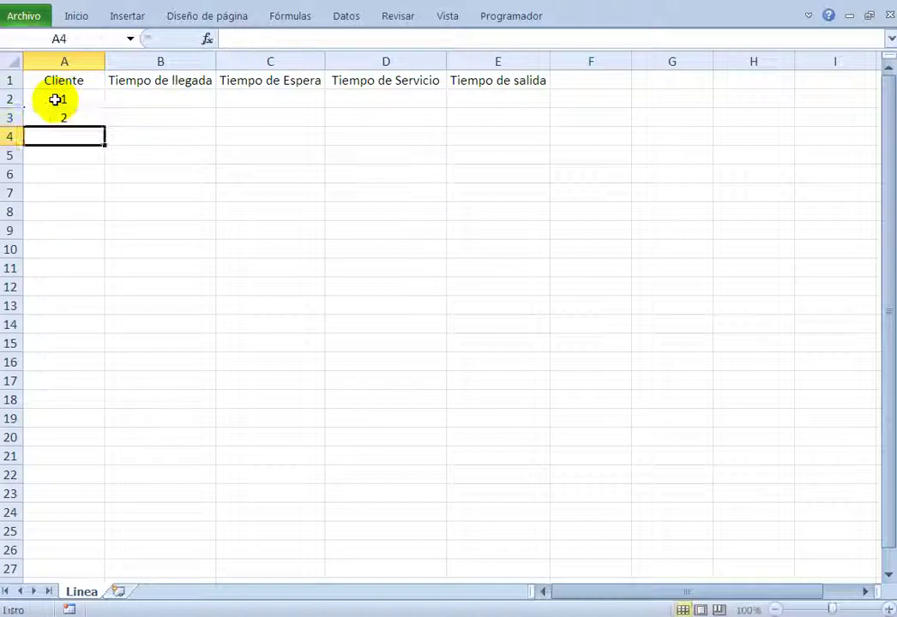
key(Up)
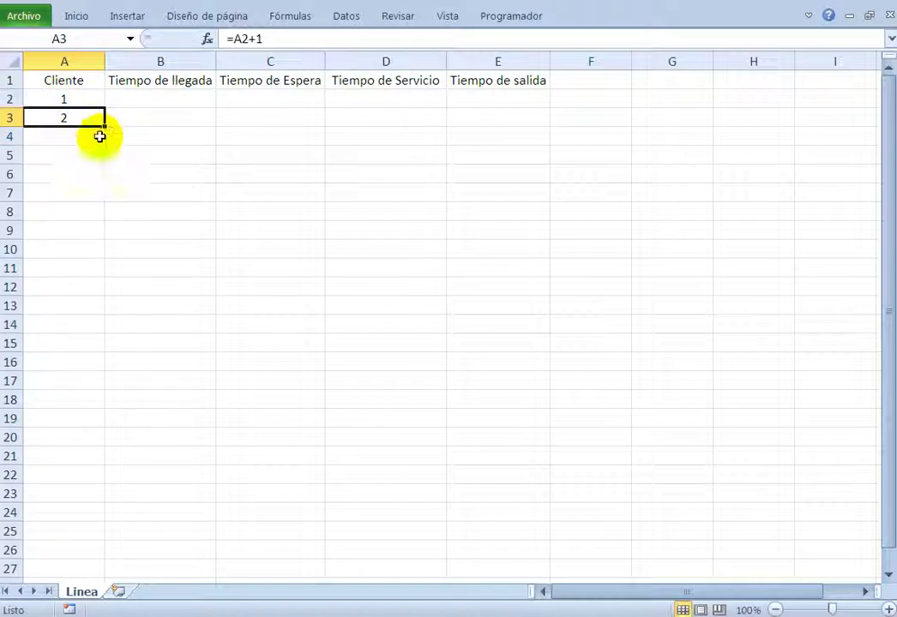
drag(104, 126, 104, 569)
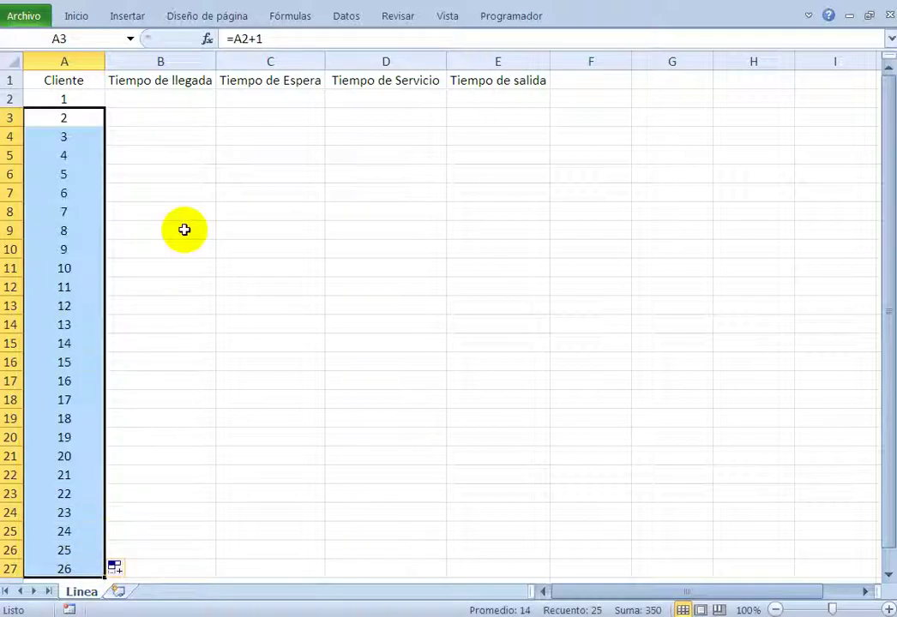
click(170, 102)
- Enter 0 in B2 and C2, and =ALEATORIO.ENTRE(1;10) as the service time in D2
text(0)
key(Tab)
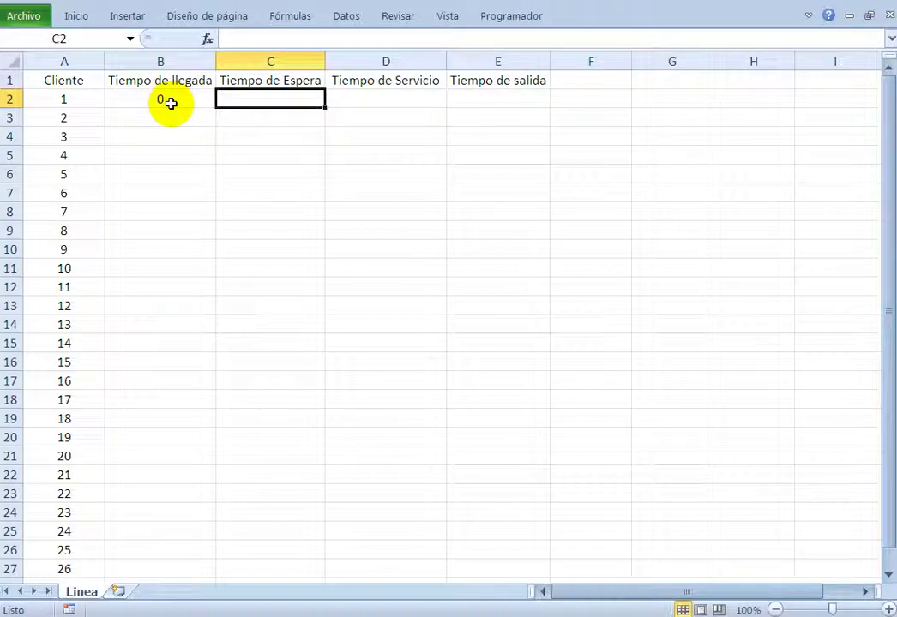
text(0)
key(Tab)
text(=)
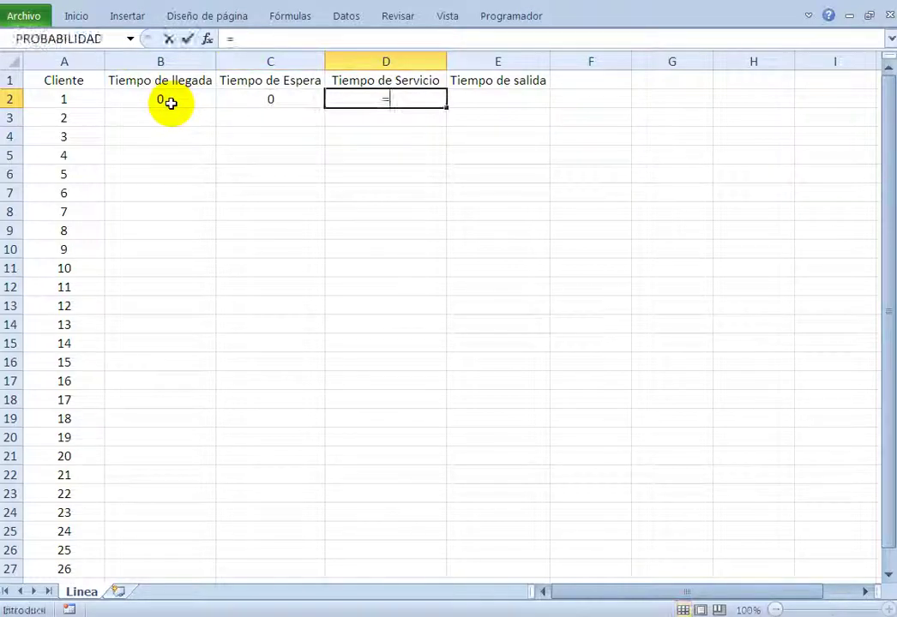
text(ale)
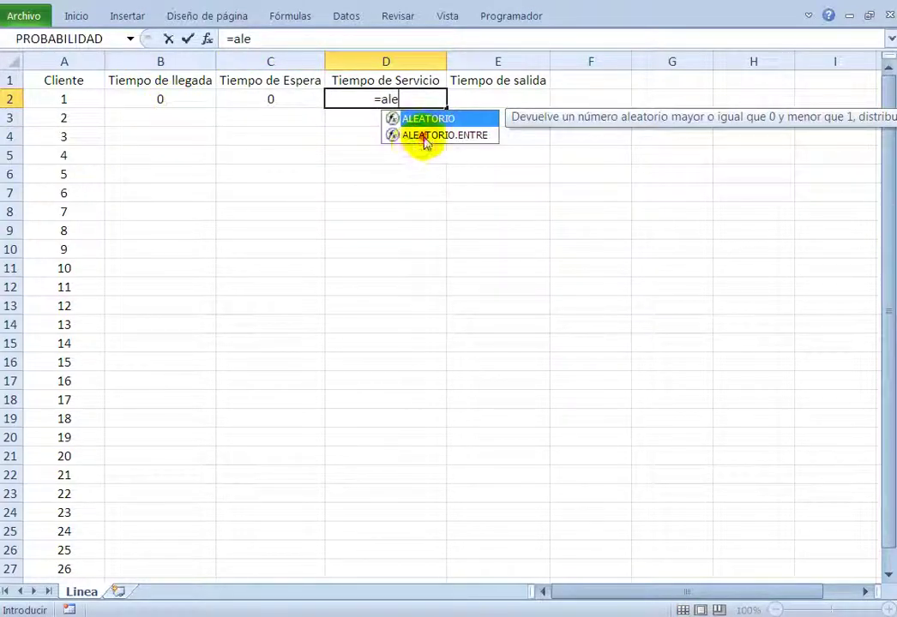
double_click(428, 136)
text(1;)
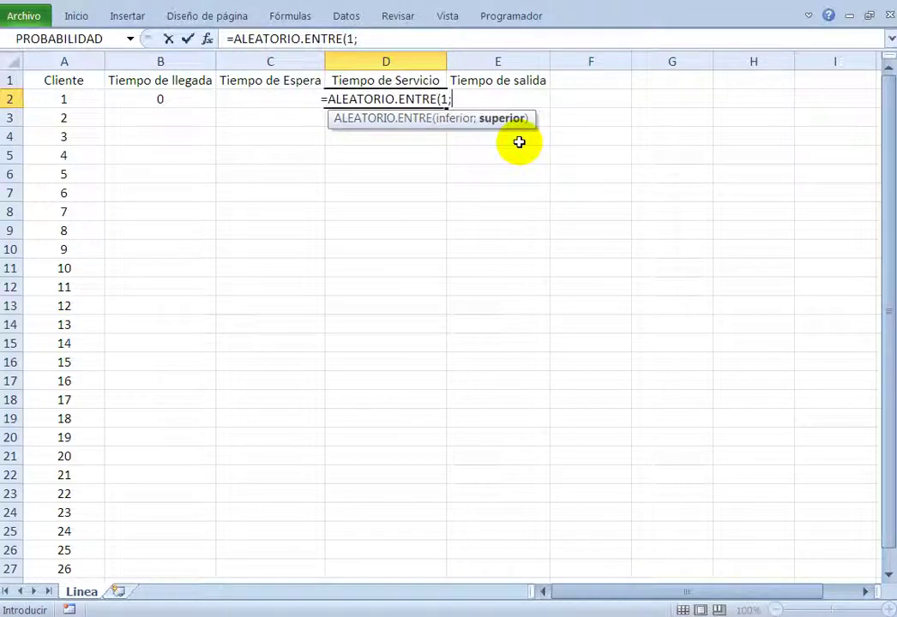
text(10))
key(Tab)
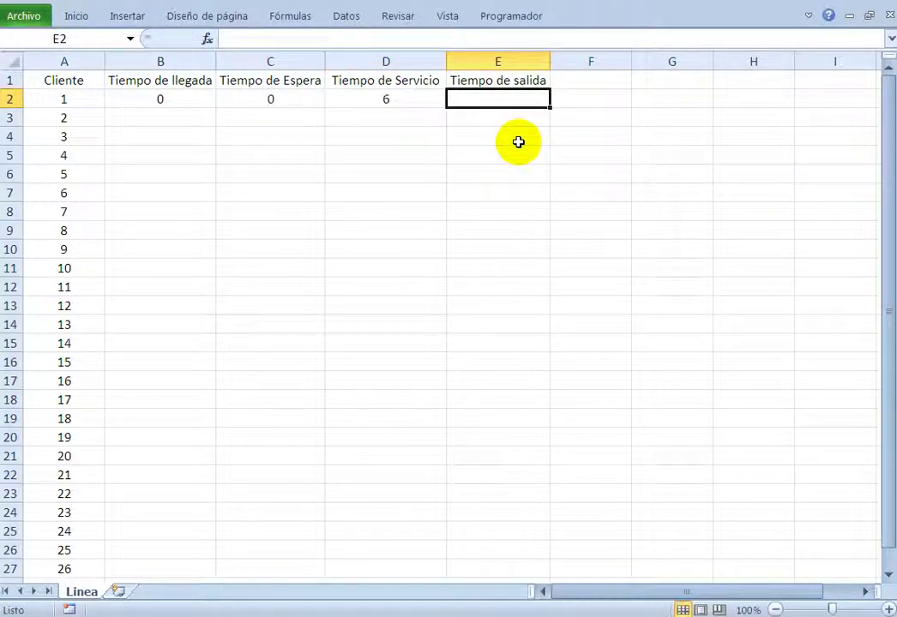
- Enter the exit time formula =B2+C2+D2 in E2
text(=)
click(186, 94)
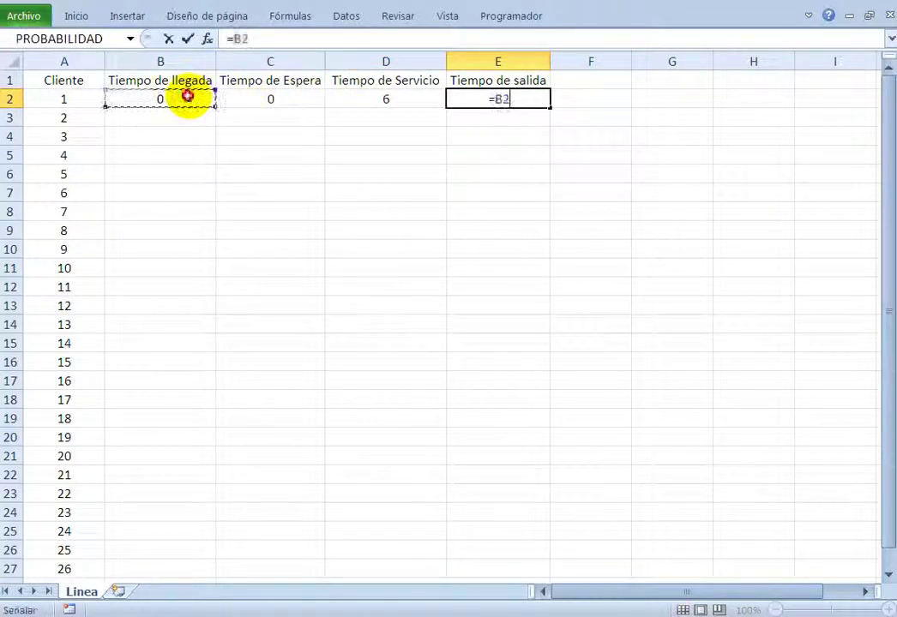
text(+)
click(262, 97)
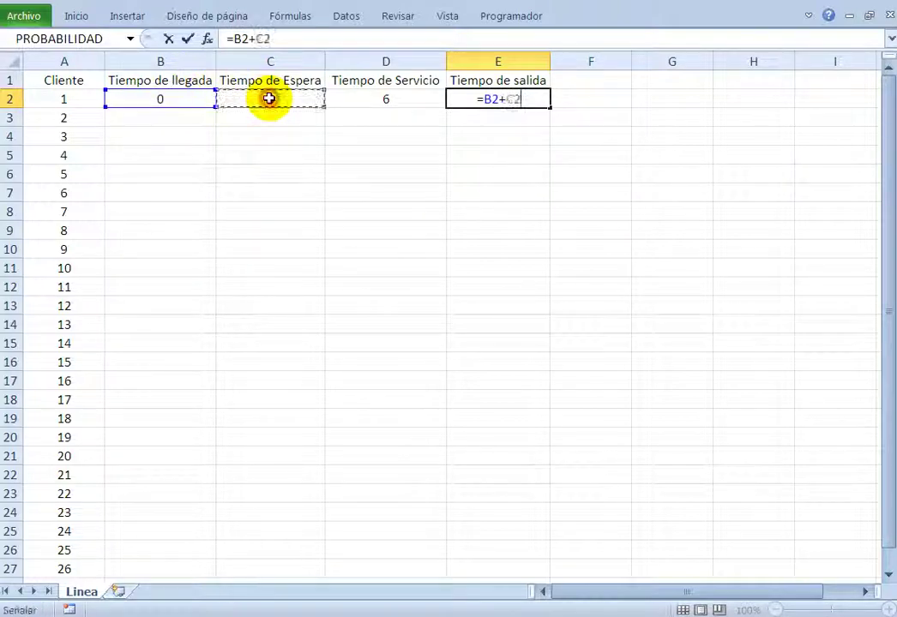
text(+)
click(399, 99)
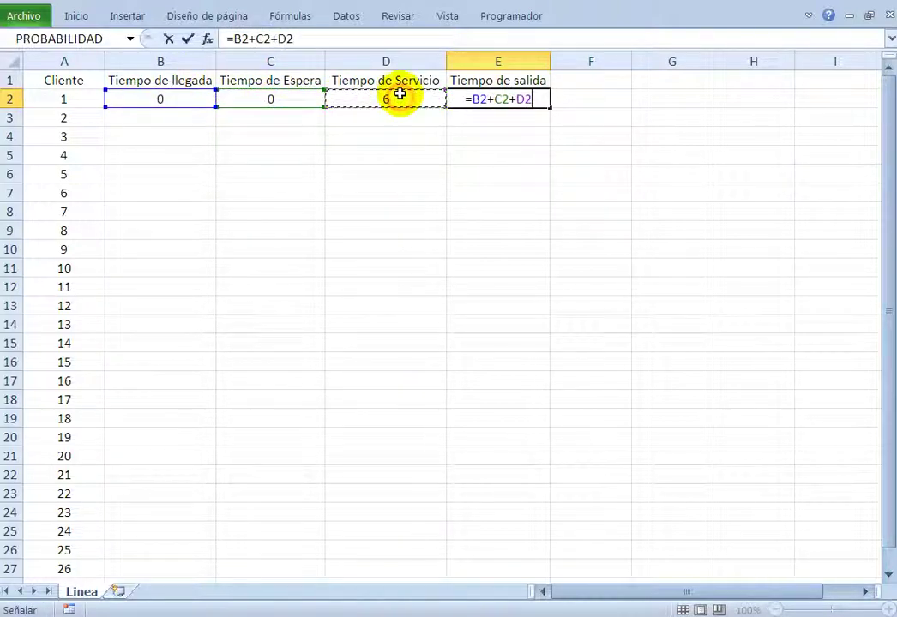
key(Return)
key(Left)
key(Left)
key(Left)
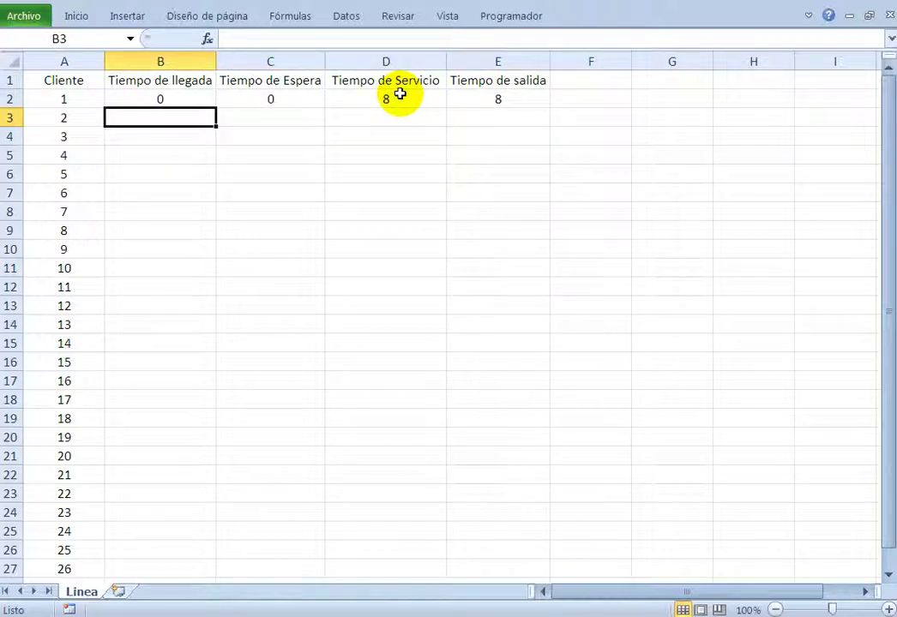
- Enter =B2+ALEATORIO.ENTRE(1;15) in B3 and fill it down to B27
text(=)
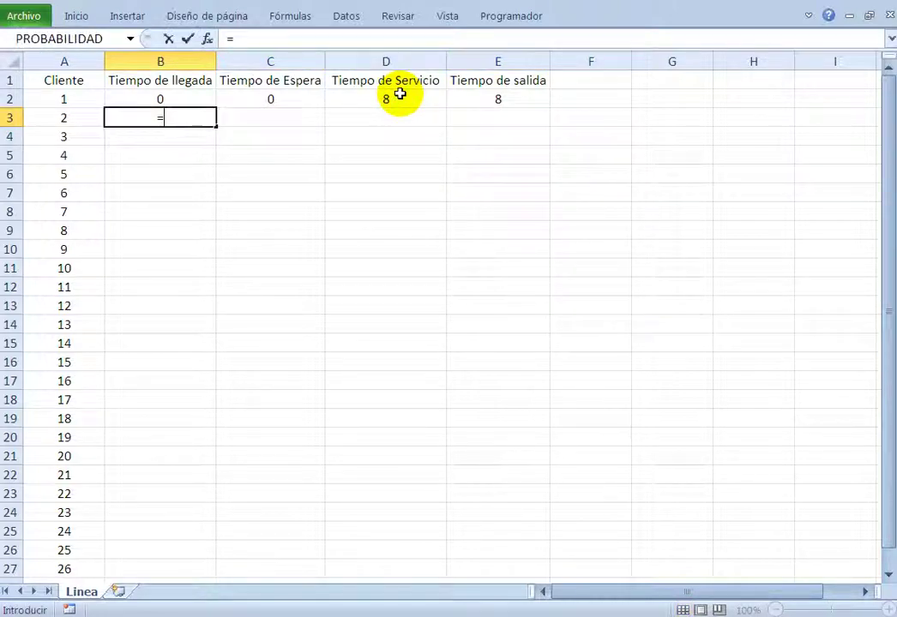
click(184, 96)
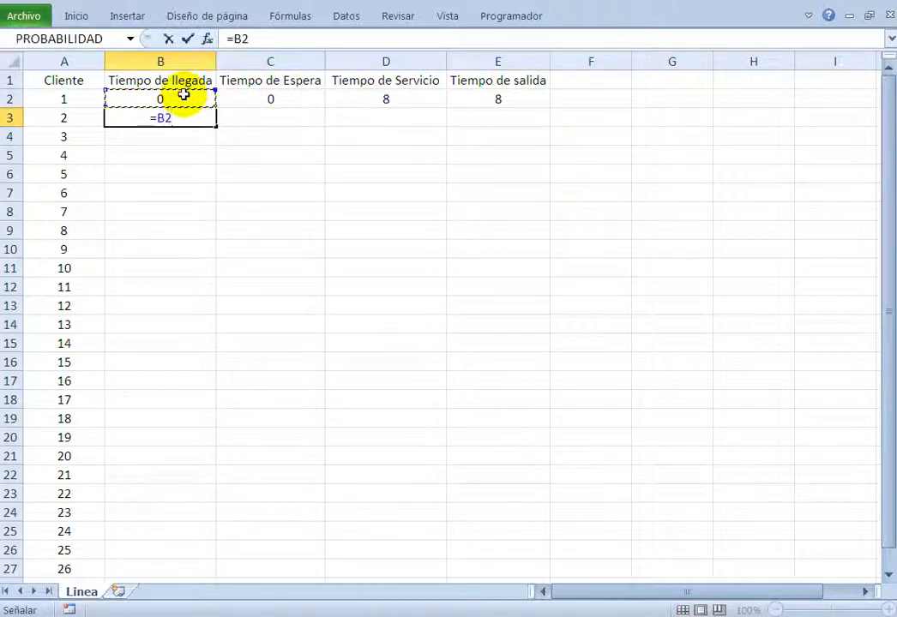
text(+)
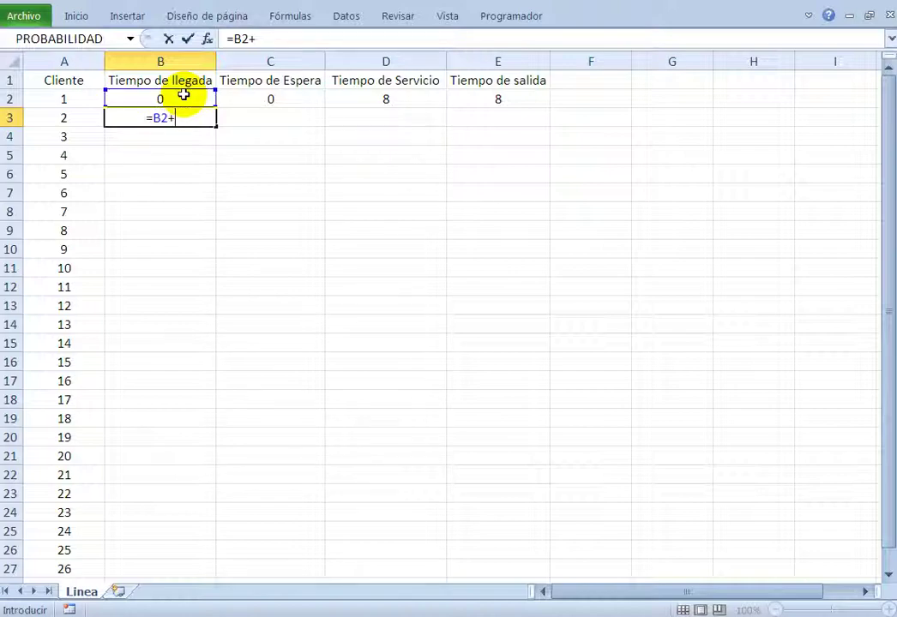
text(ale)
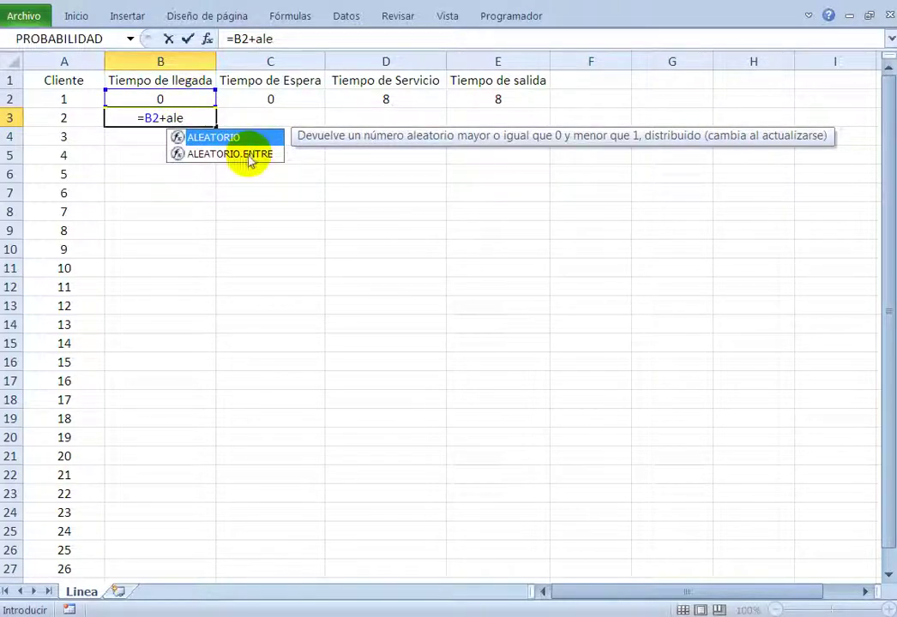
double_click(245, 153)
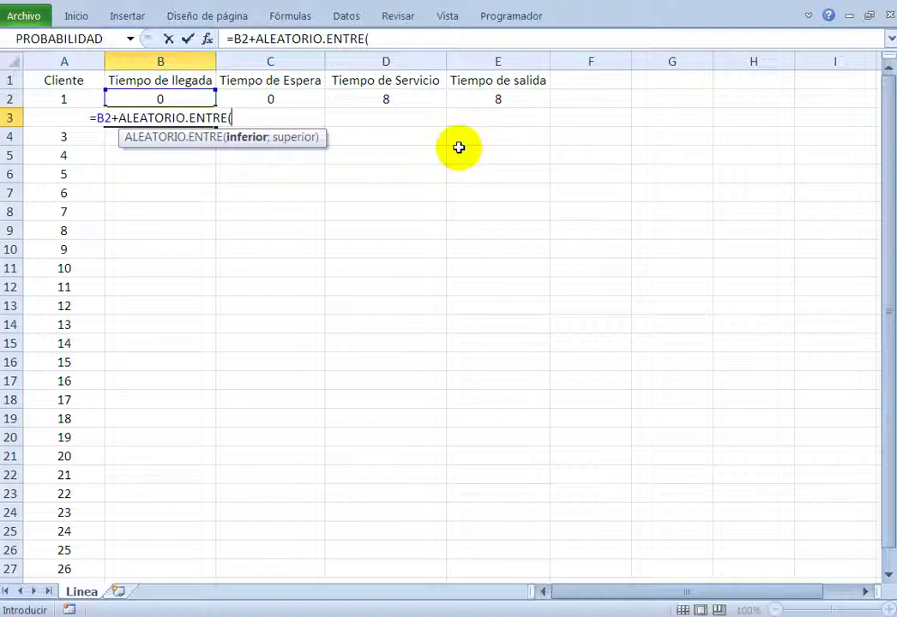
text(1)
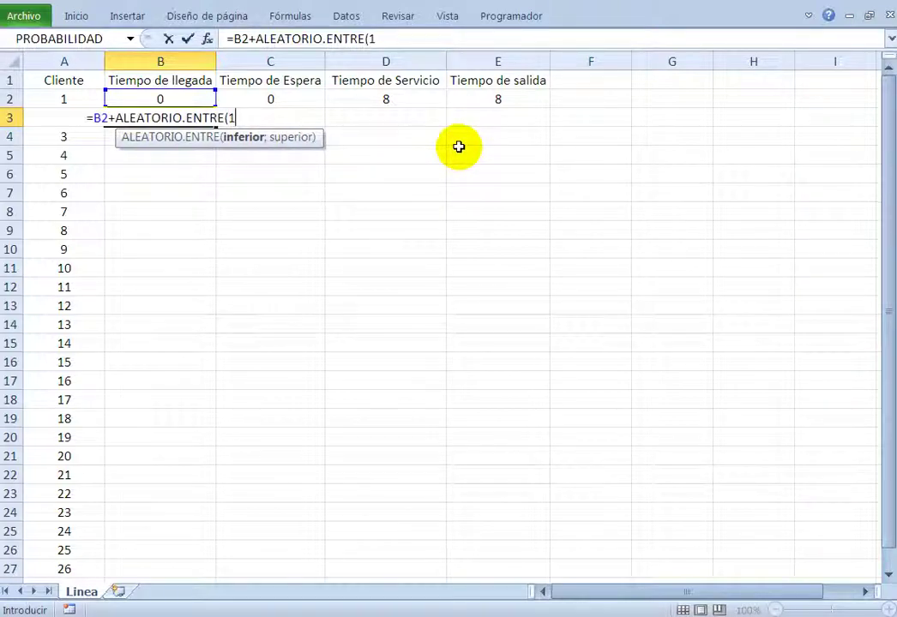
text(;)
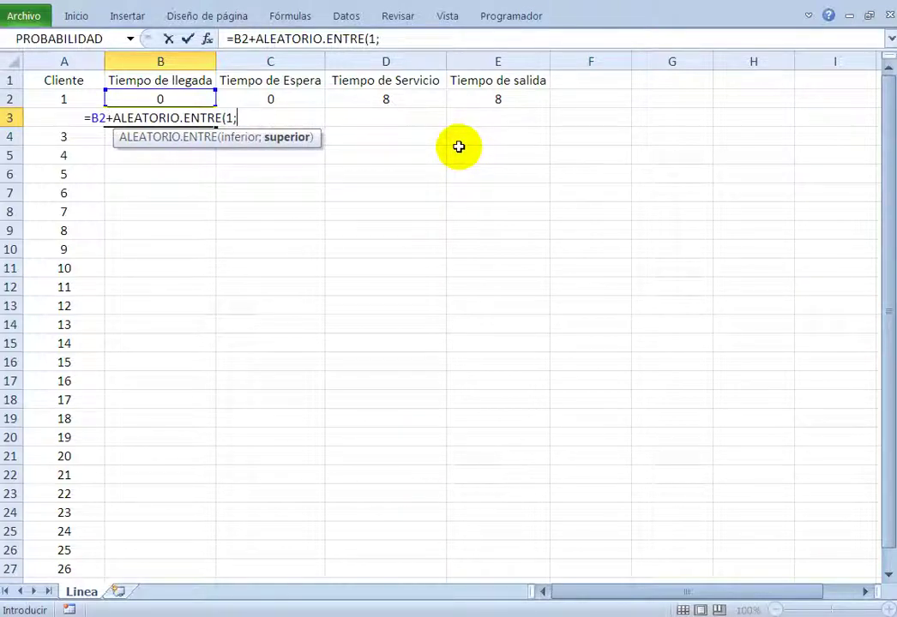
text(15))
key(Return)
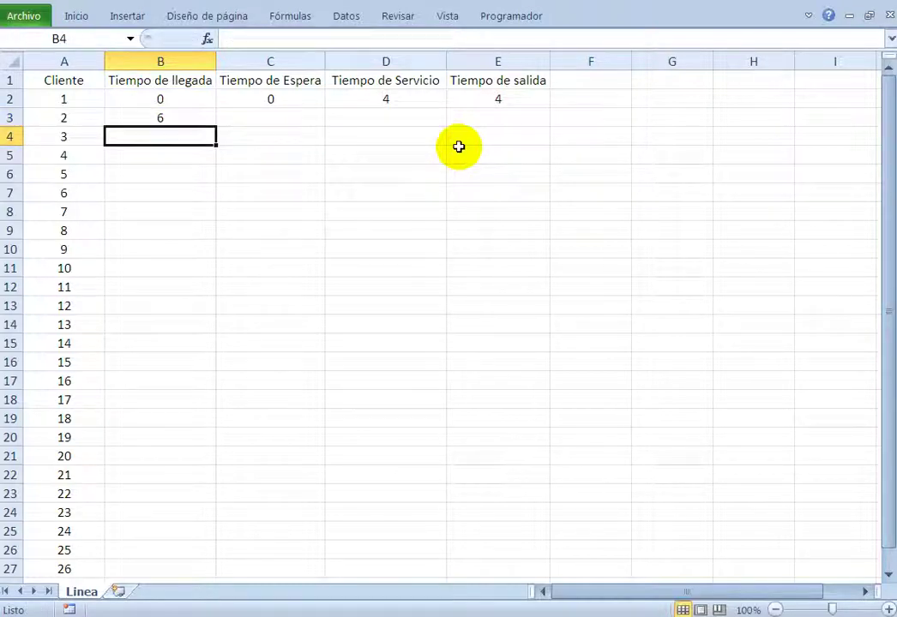
key(Up)
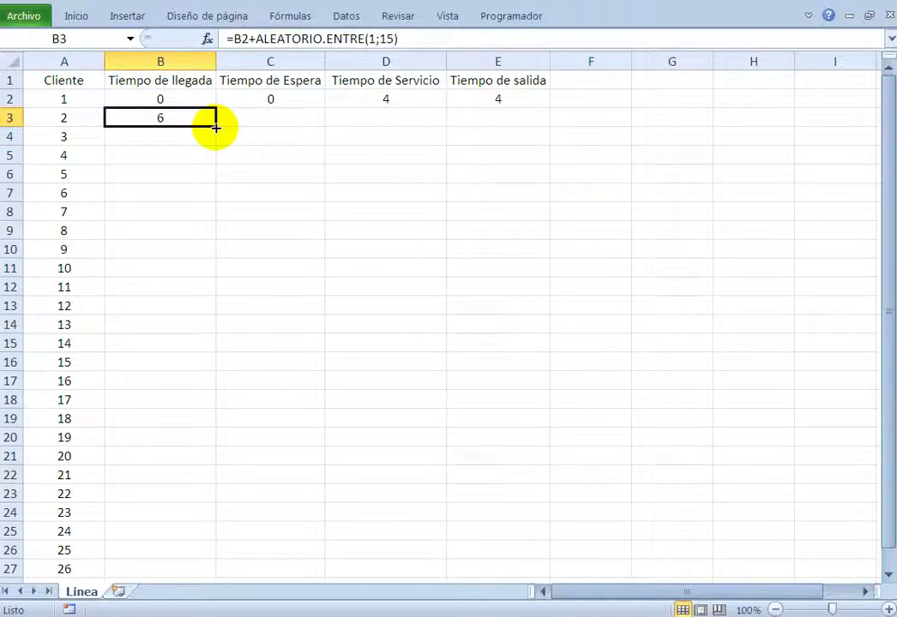
double_click(217, 127)
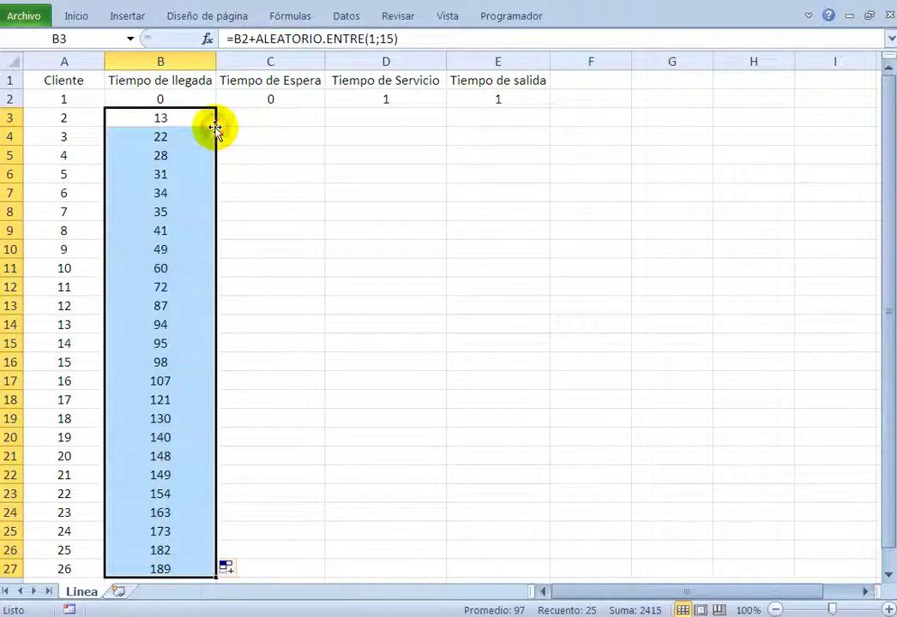
click(283, 117)
- Enter =SI(E2>=B3;E2-B3;0) in C3 and fill it down to row 27
text(=)
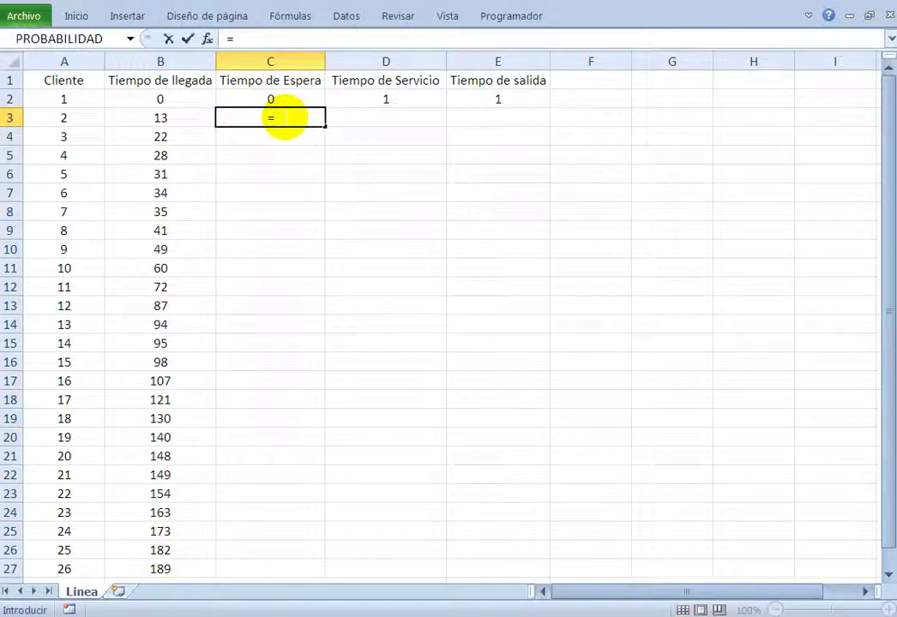
text(SI()
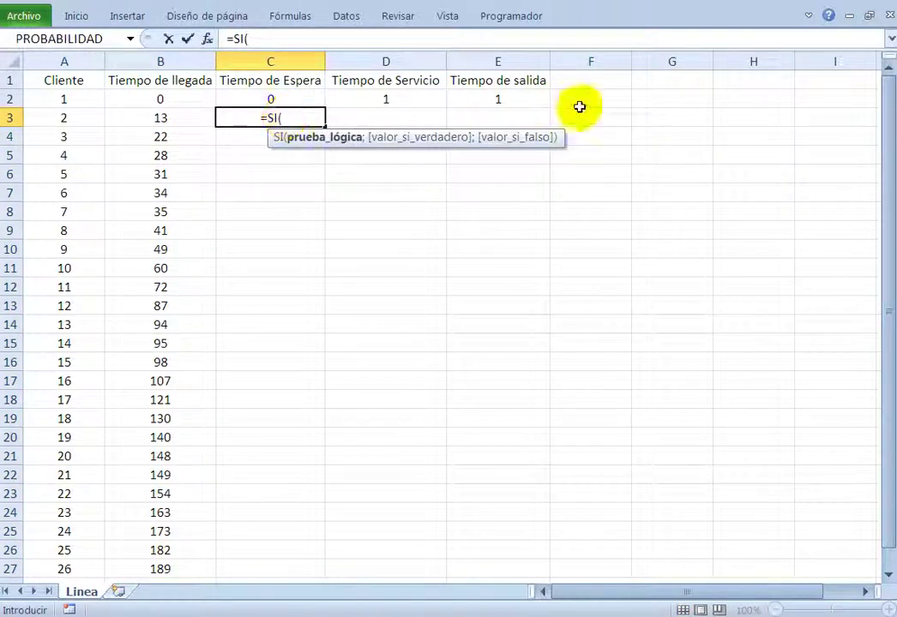
click(536, 100)
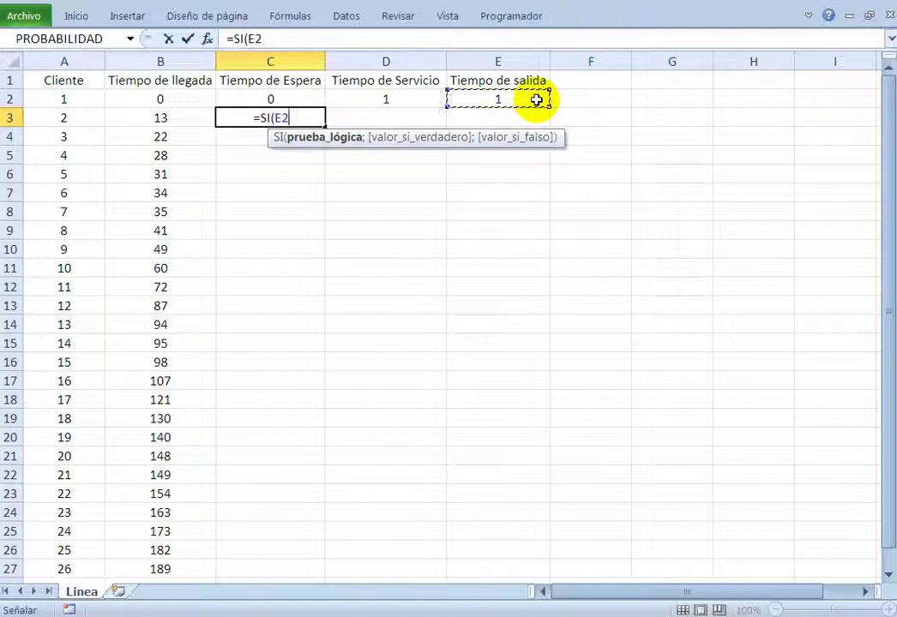
text(>=)
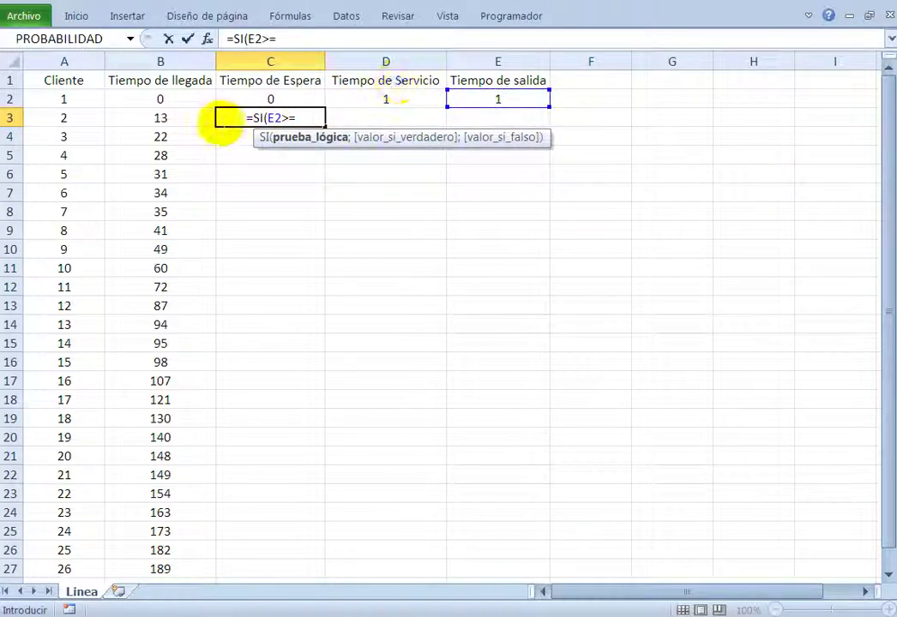
click(170, 116)
text(;)
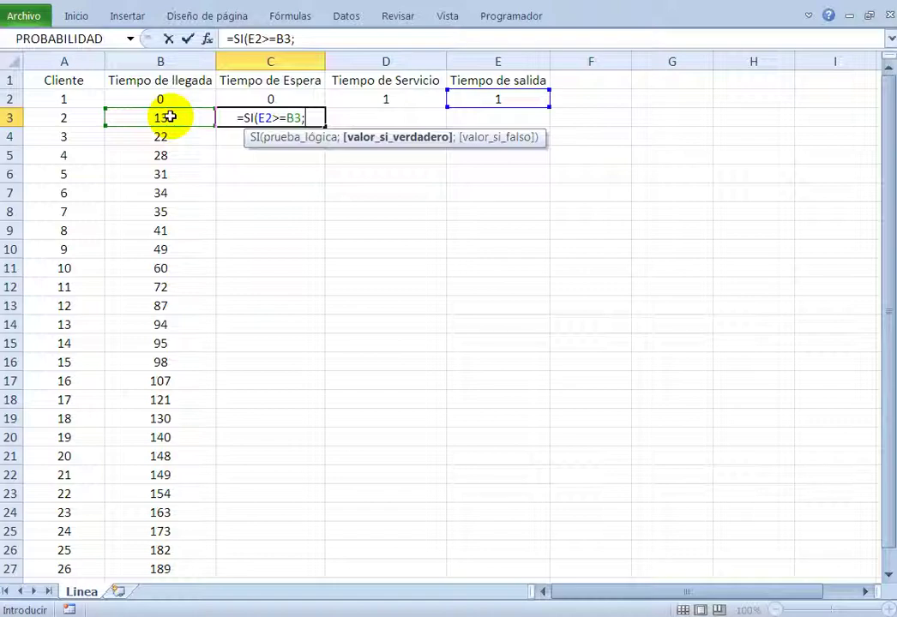
click(535, 100)
text(-)
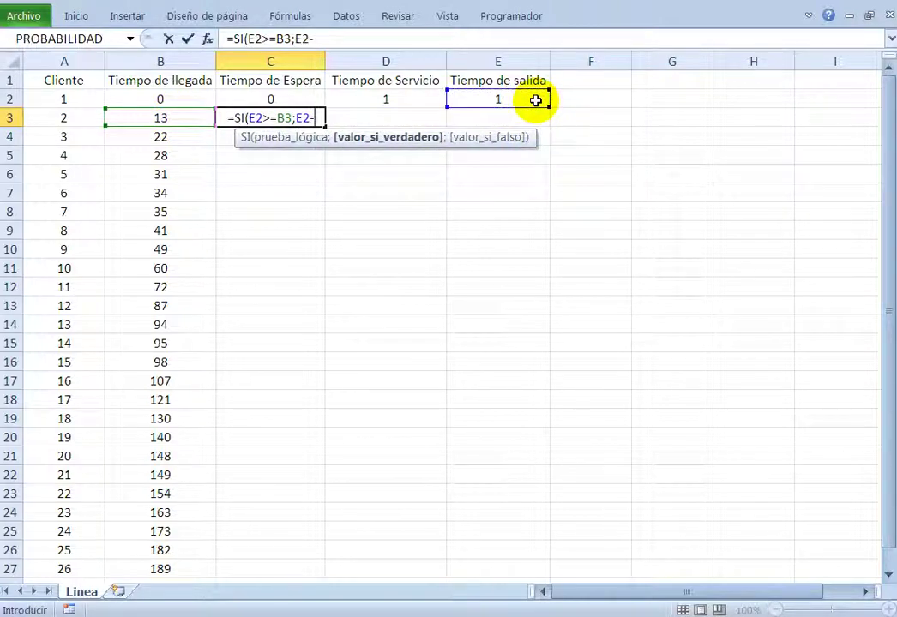
click(200, 120)
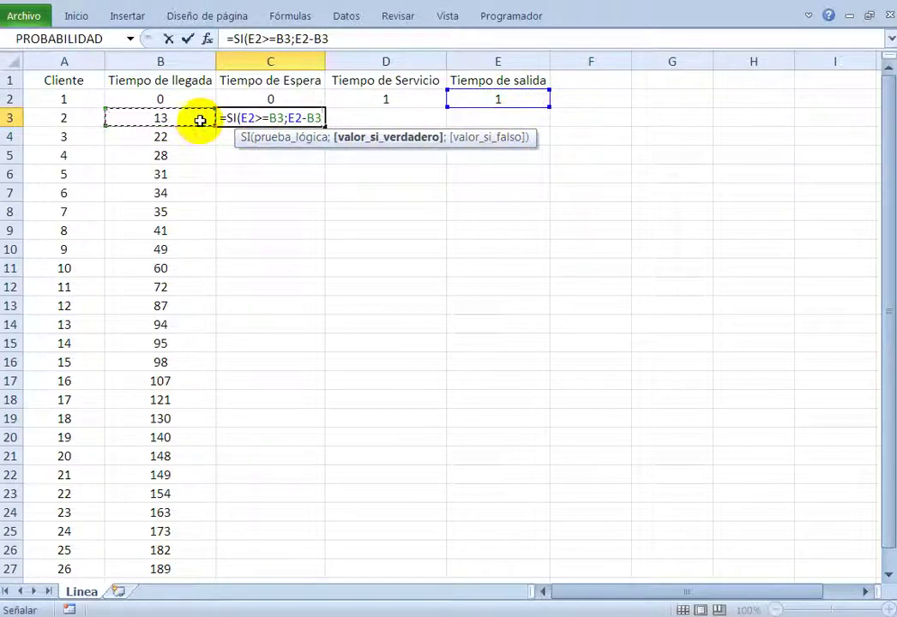
text(;0))
key(Return)
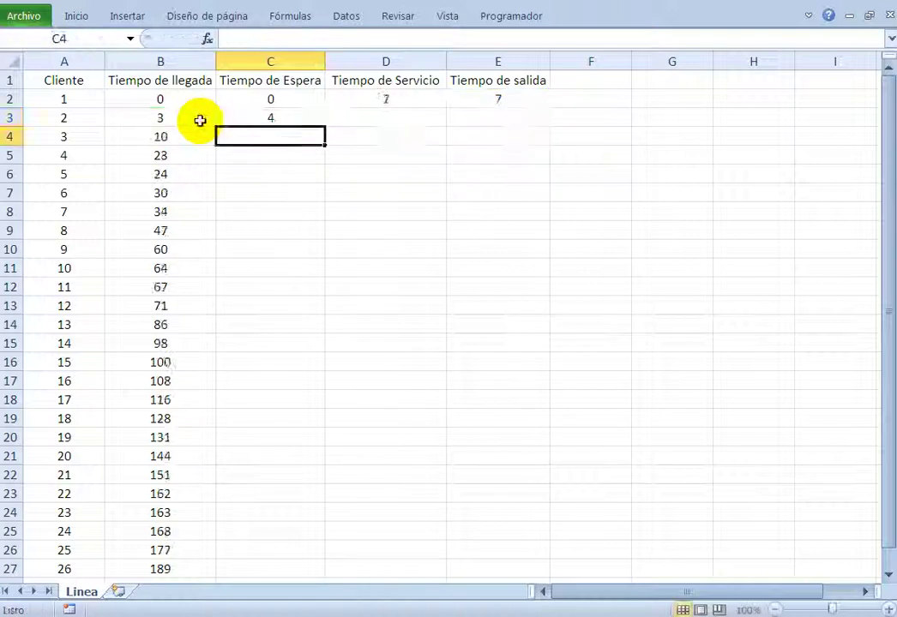
key(Up)
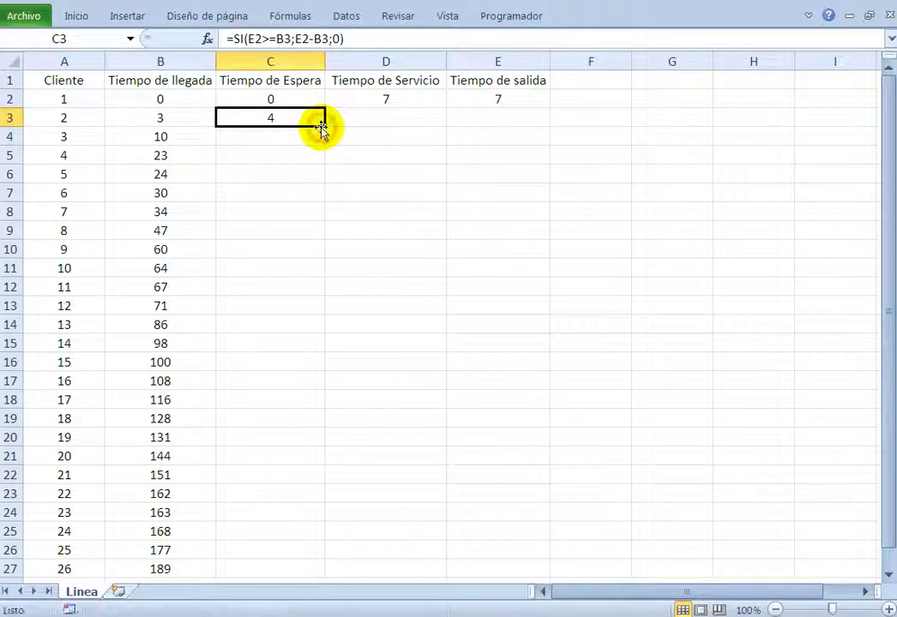
double_click(324, 126)
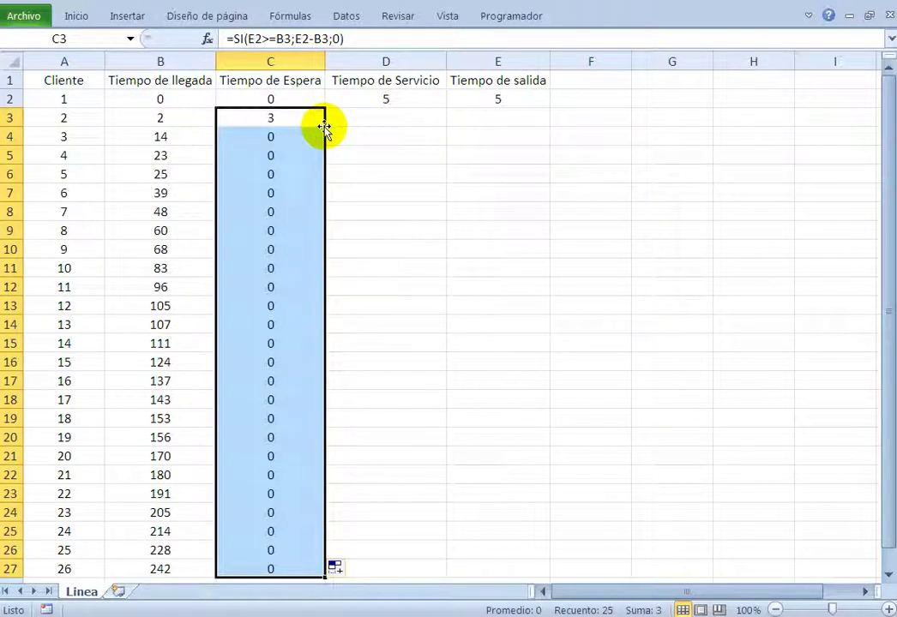
- Fill the D2 service formula =ALEATORIO.ENTRE(1;10) down to row 27
click(416, 100)
double_click(416, 100)
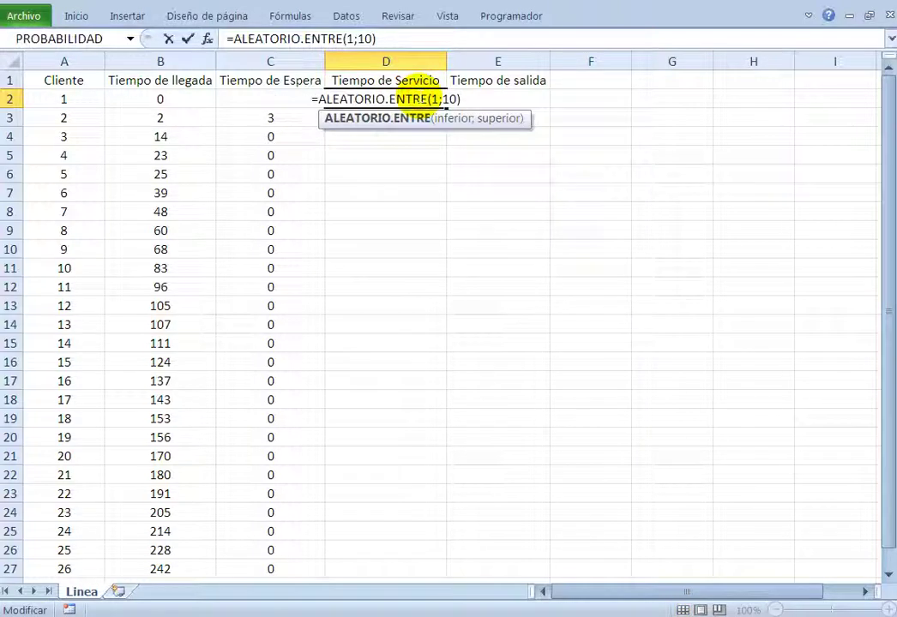
key(ctrl+Return)
double_click(447, 106)
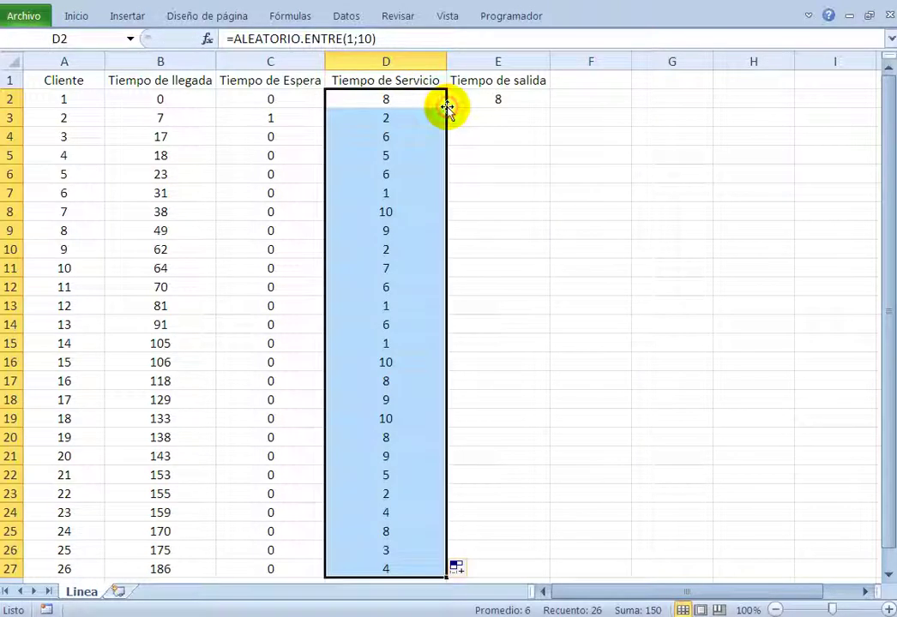
- Fill the E2 exit formula =B2+C2+D2 down to row 27
click(484, 98)
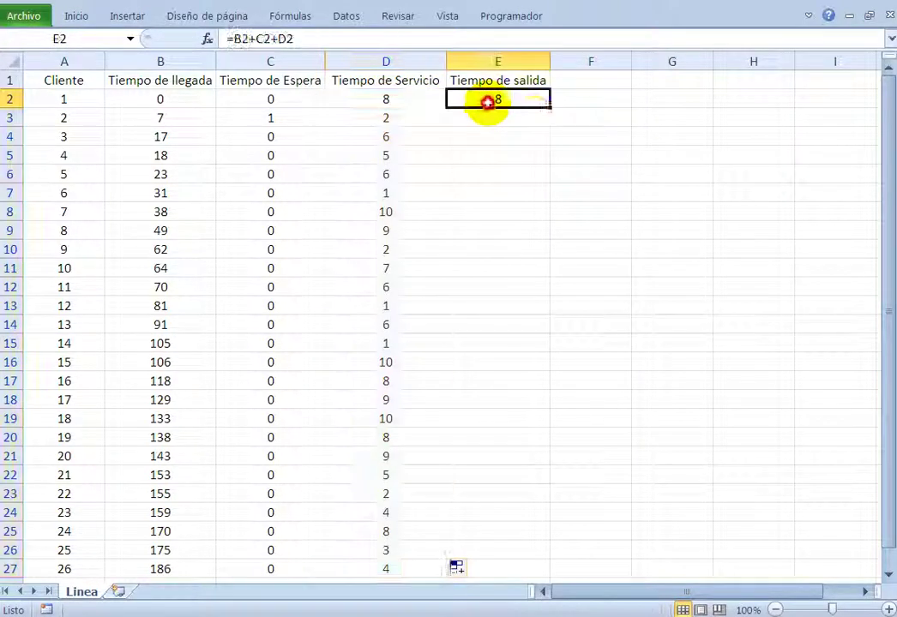
double_click(531, 98)
key(ctrl+Return)
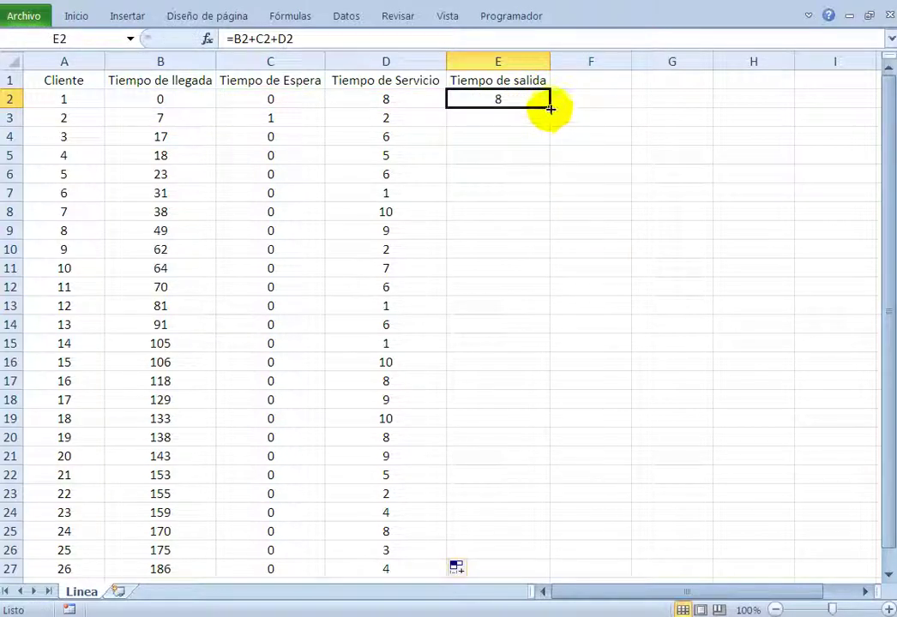
double_click(548, 109)
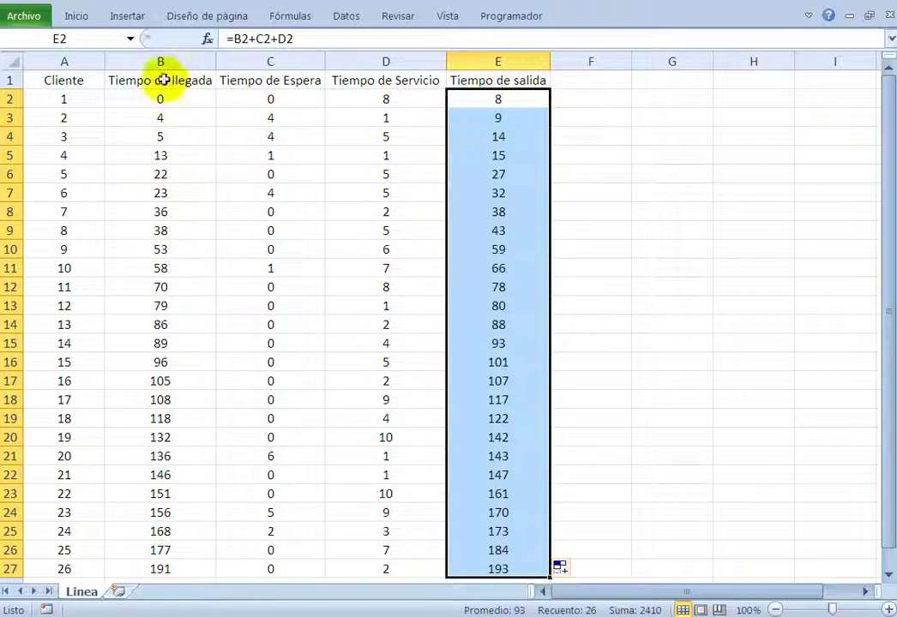
click(75, 81)
- Give the table A1:E27 a green fill and white font colour
key(shift+Right)
key(shift+Right)
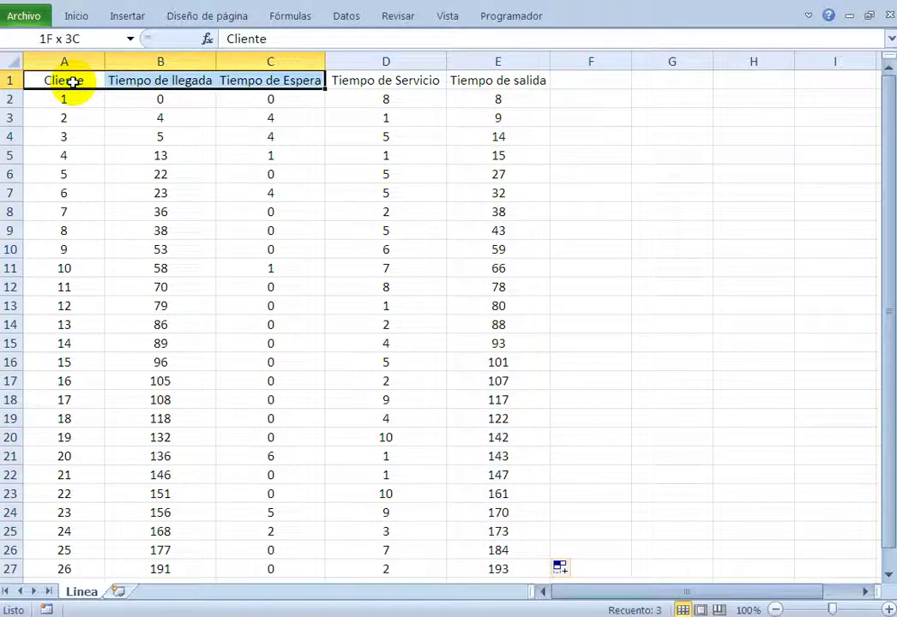
key(shift+Right)
key(shift+Right)
key(ctrl+shift+Down)
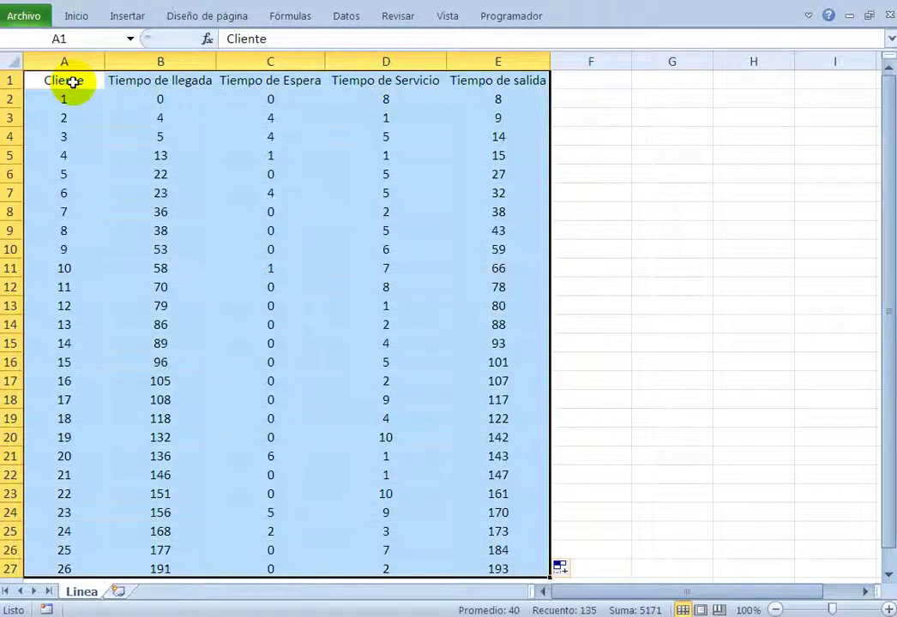
click(75, 17)
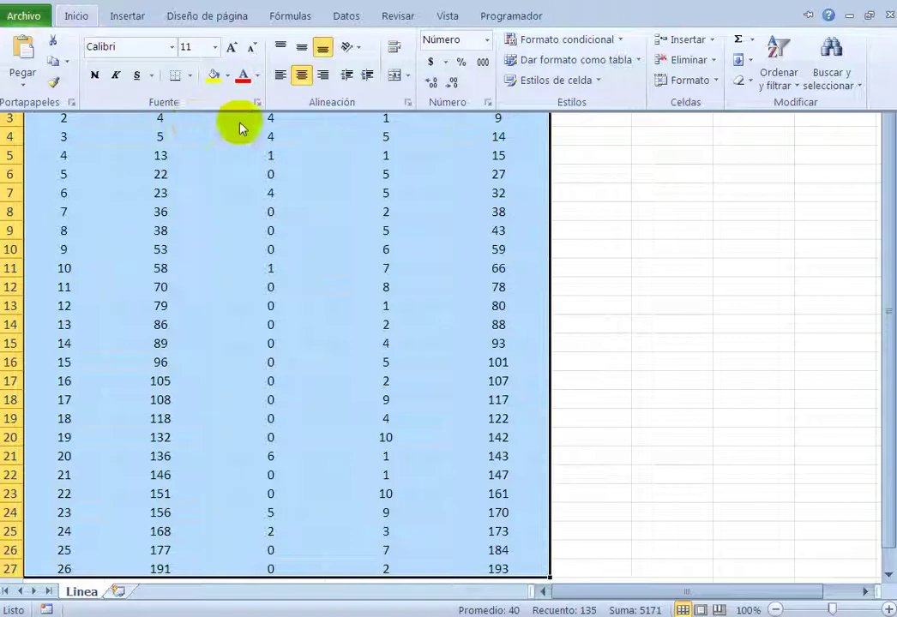
click(228, 79)
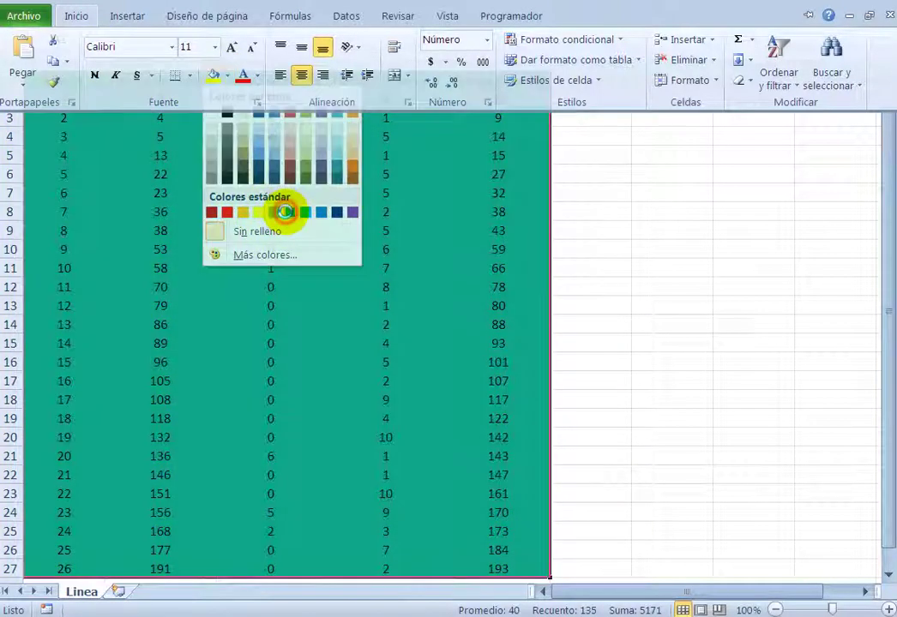
click(284, 211)
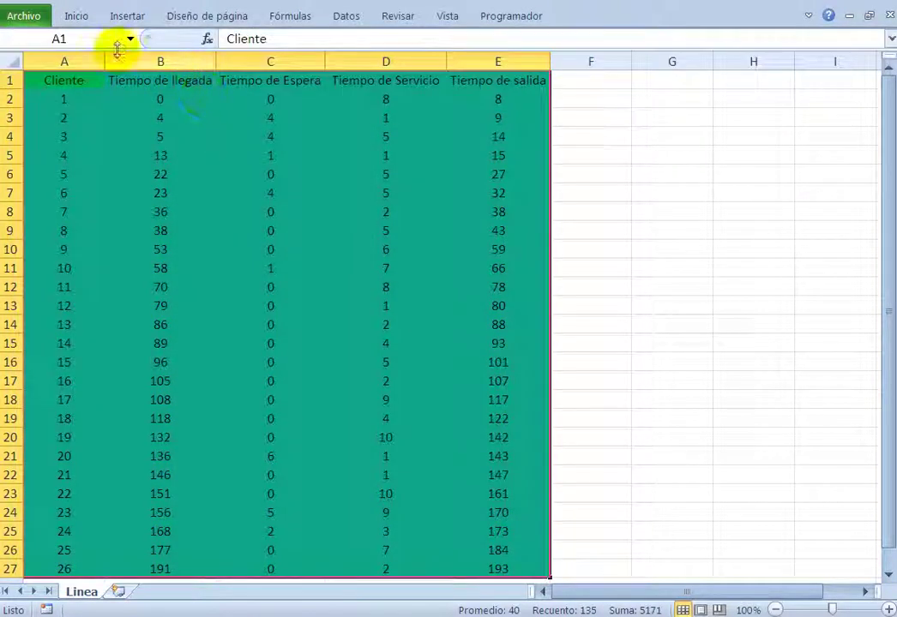
click(75, 17)
click(256, 76)
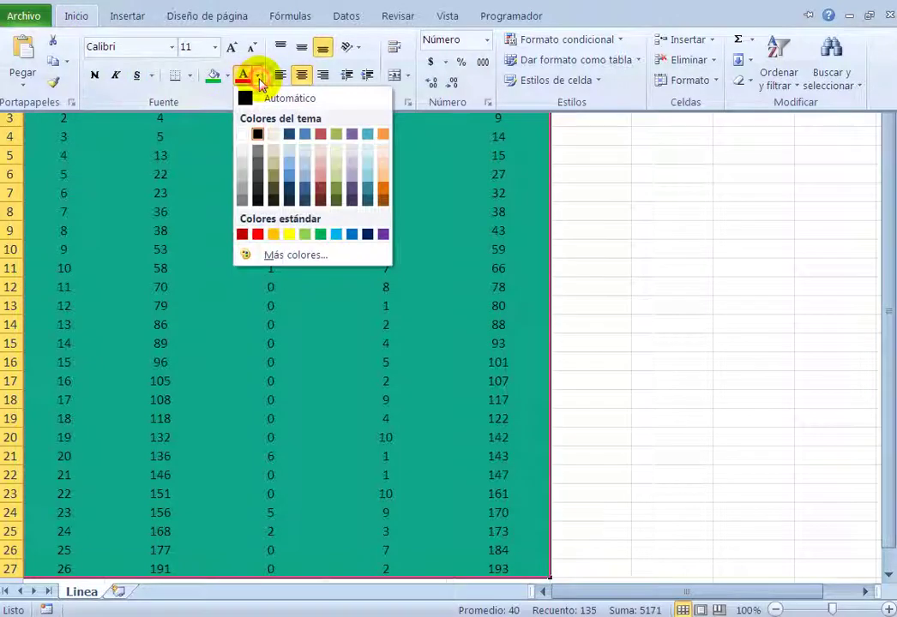
click(245, 134)
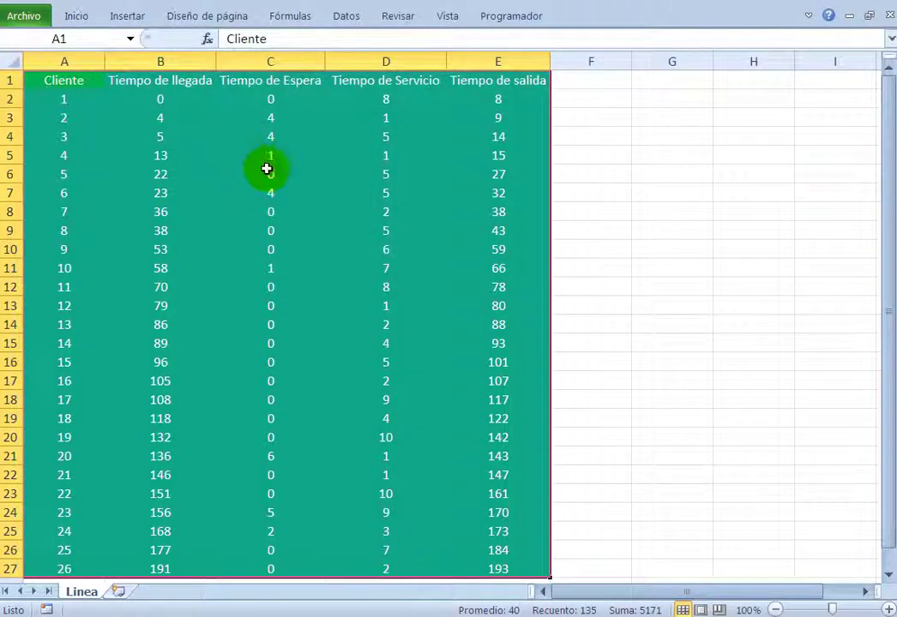
- Apply All Borders to the table range A1:E27
click(76, 16)
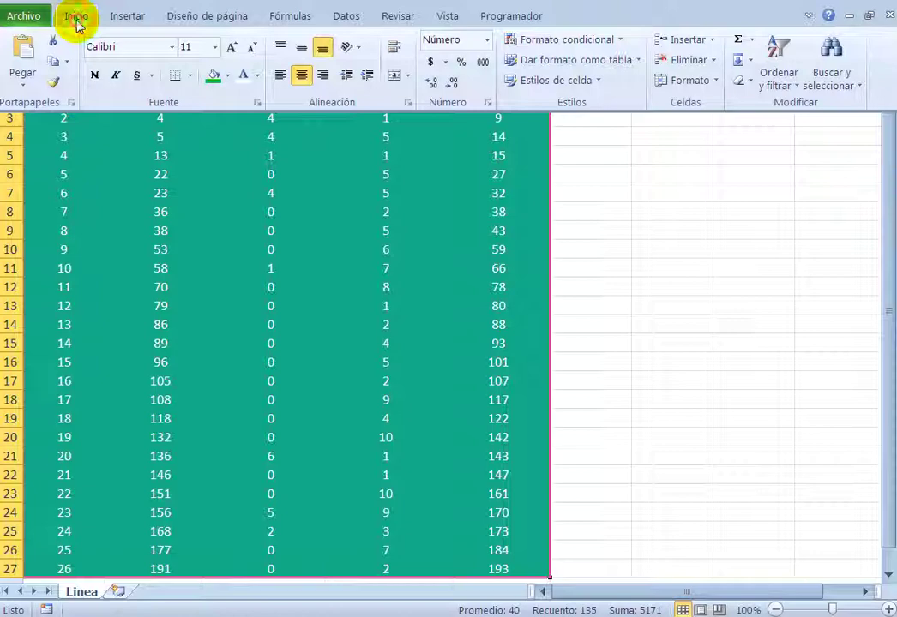
click(190, 76)
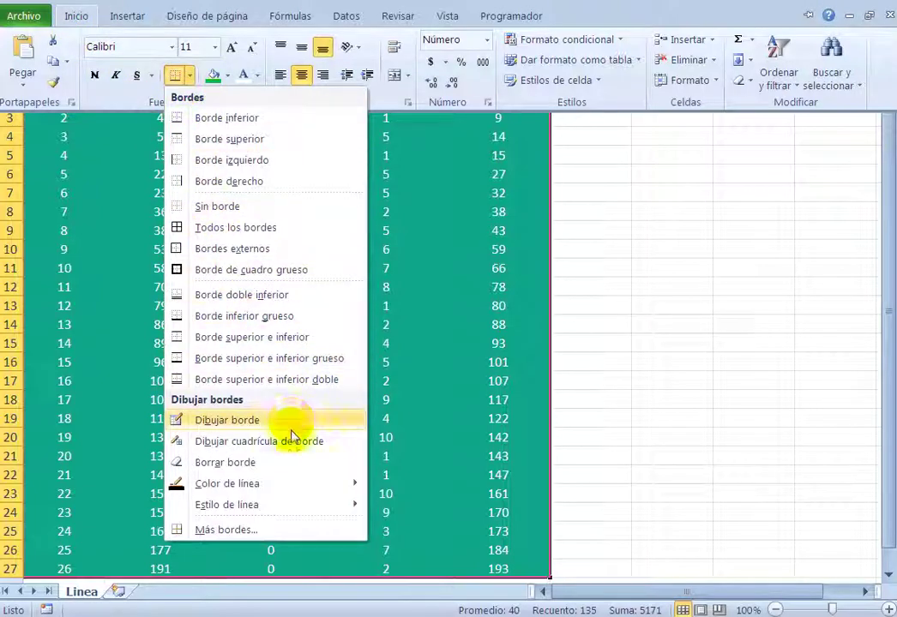
mouse_move(294, 485)
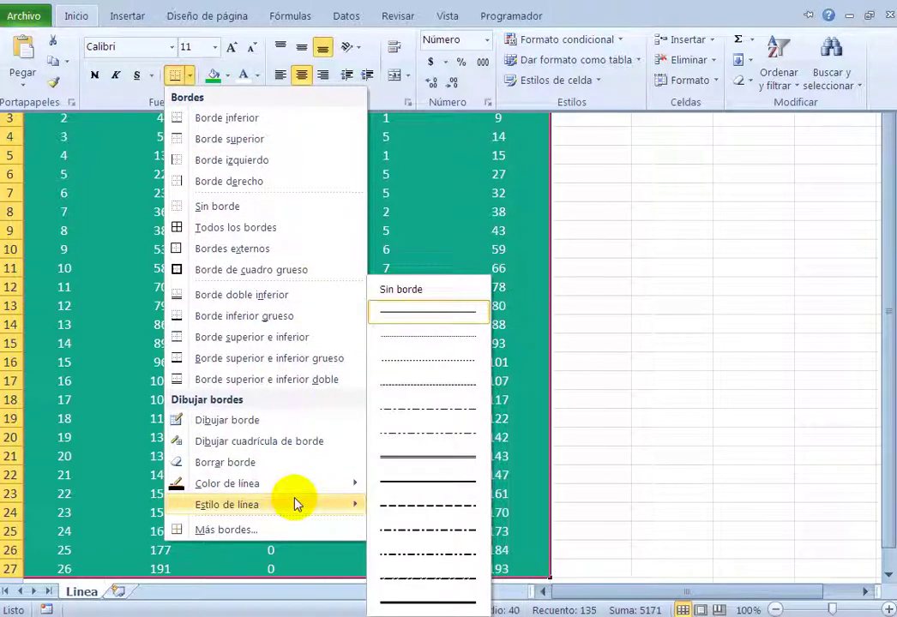
click(271, 230)
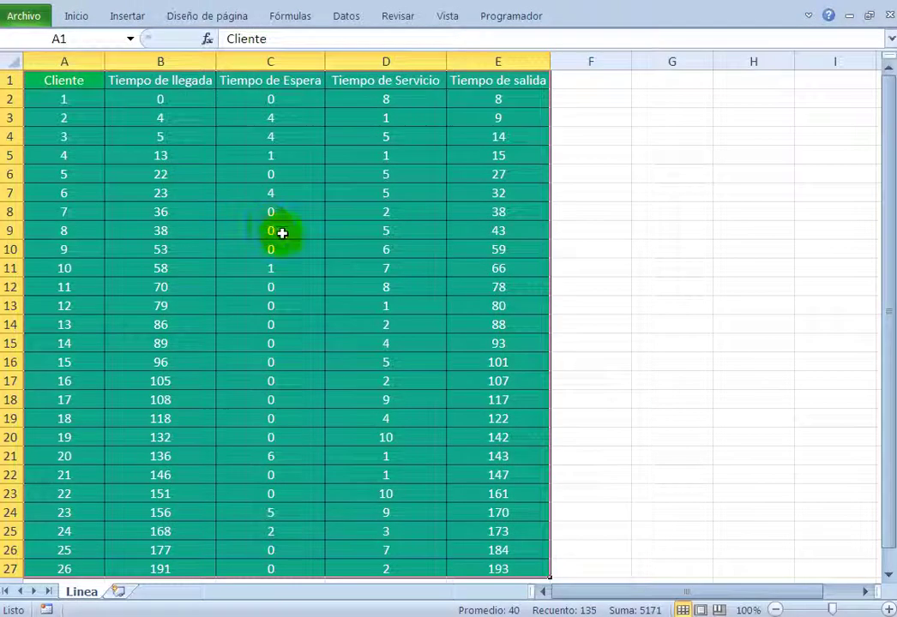
click(583, 174)
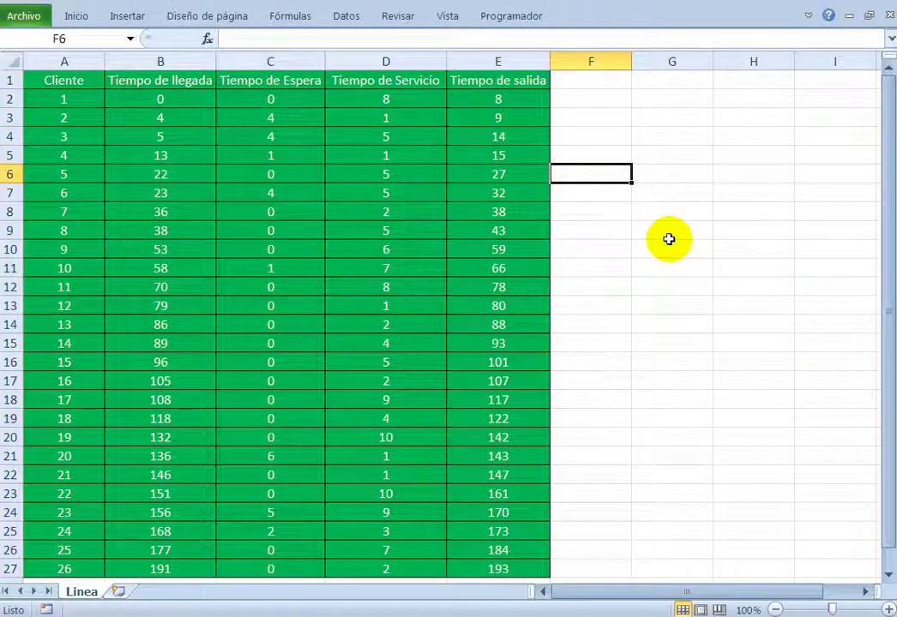
- Hide all rows from 28 down to the end of the sheet
scroll(719, 336, down, 2)
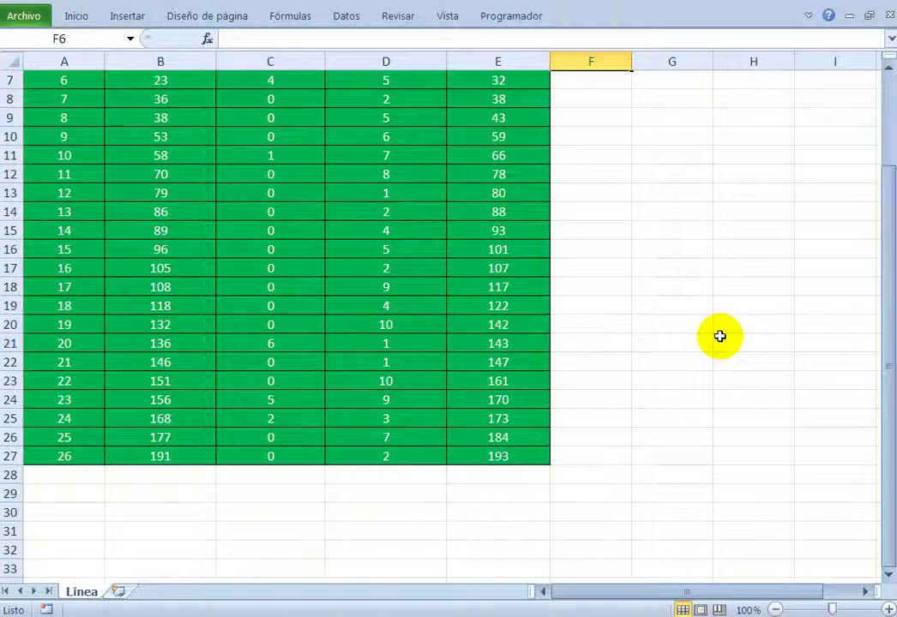
scroll(719, 336, down, 2)
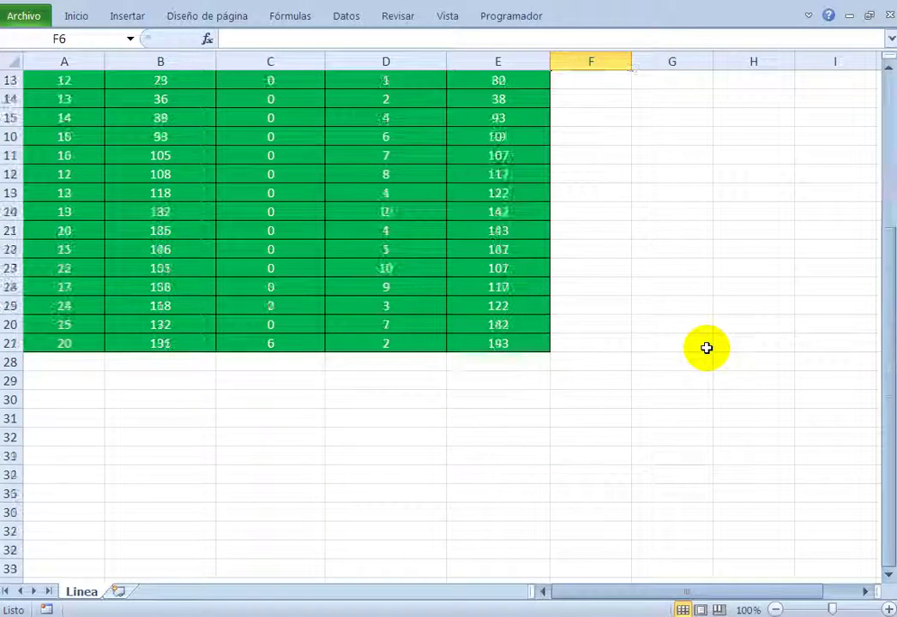
click(69, 364)
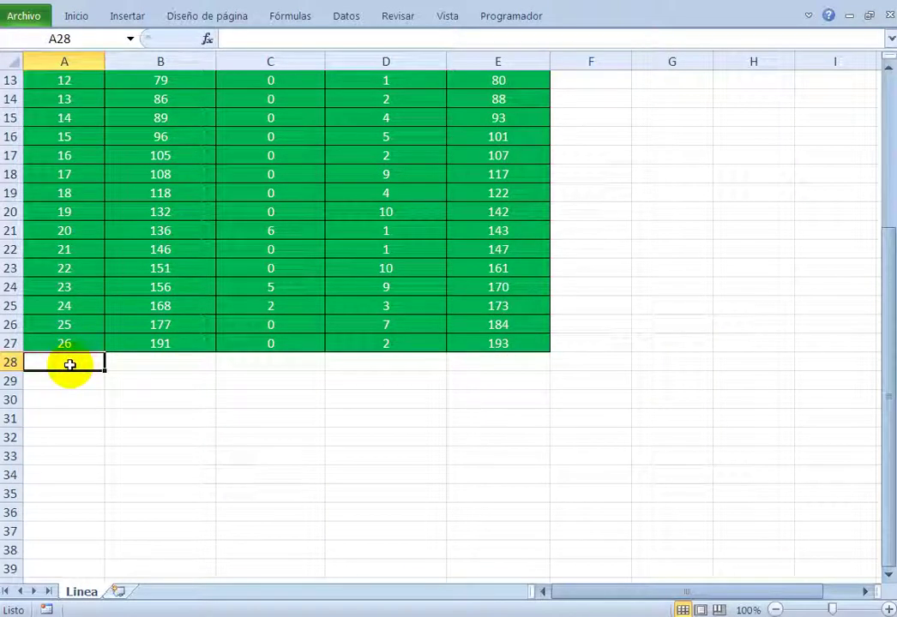
key(ctrl+shift+Down)
key(shift+space)
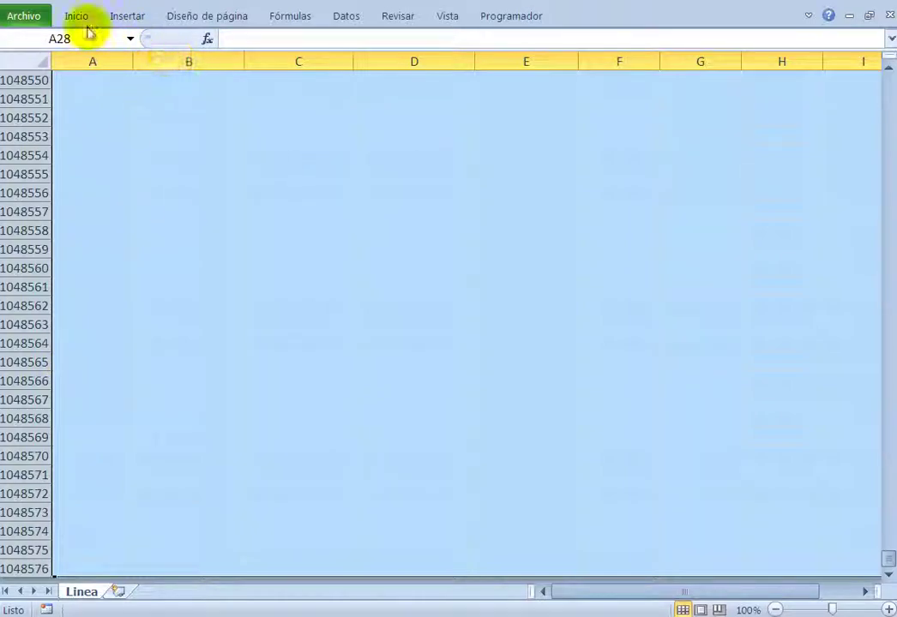
click(86, 22)
click(715, 83)
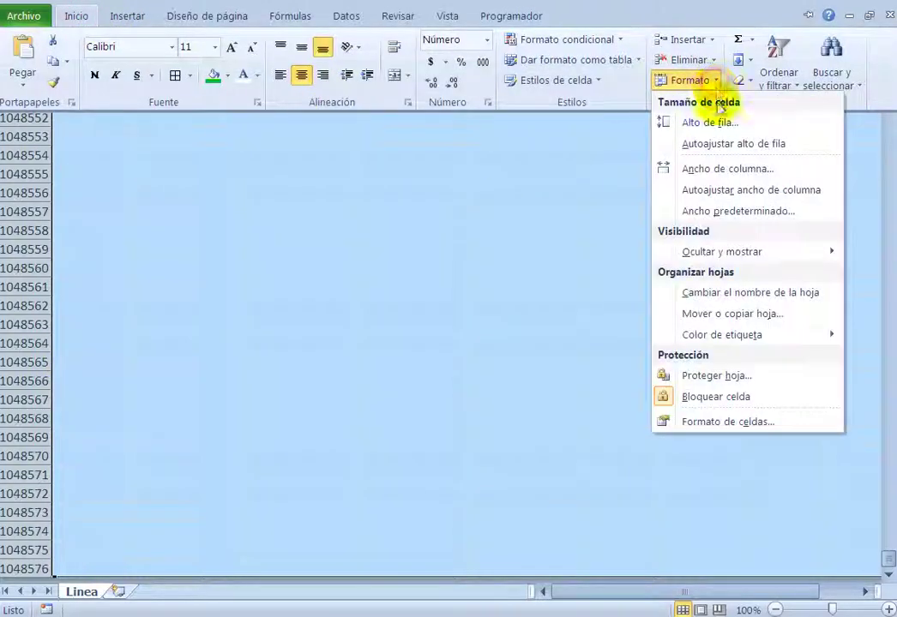
mouse_move(737, 254)
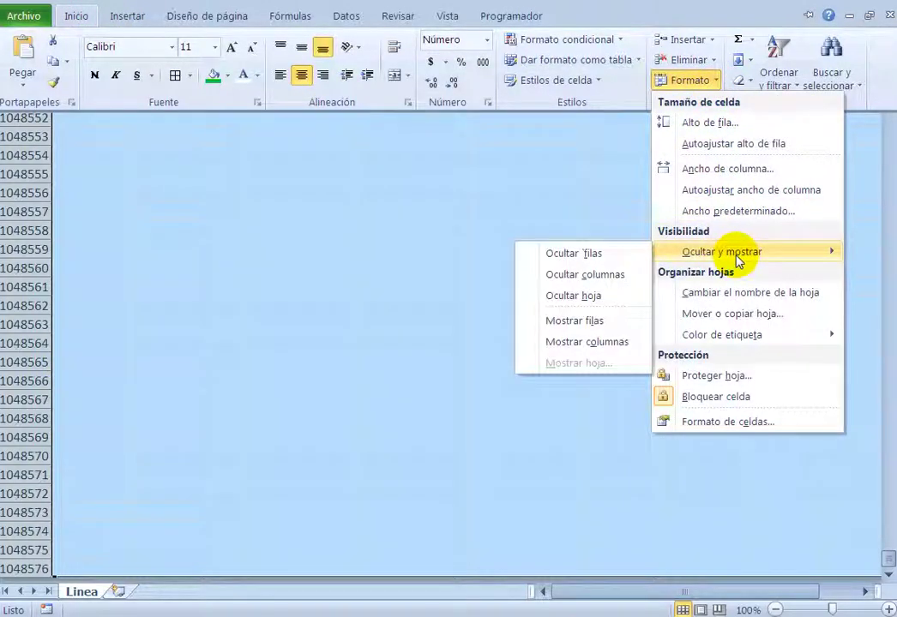
click(608, 254)
- Hide all columns from F to the sheet's last column
scroll(612, 255, up, 4)
scroll(613, 254, up, 1)
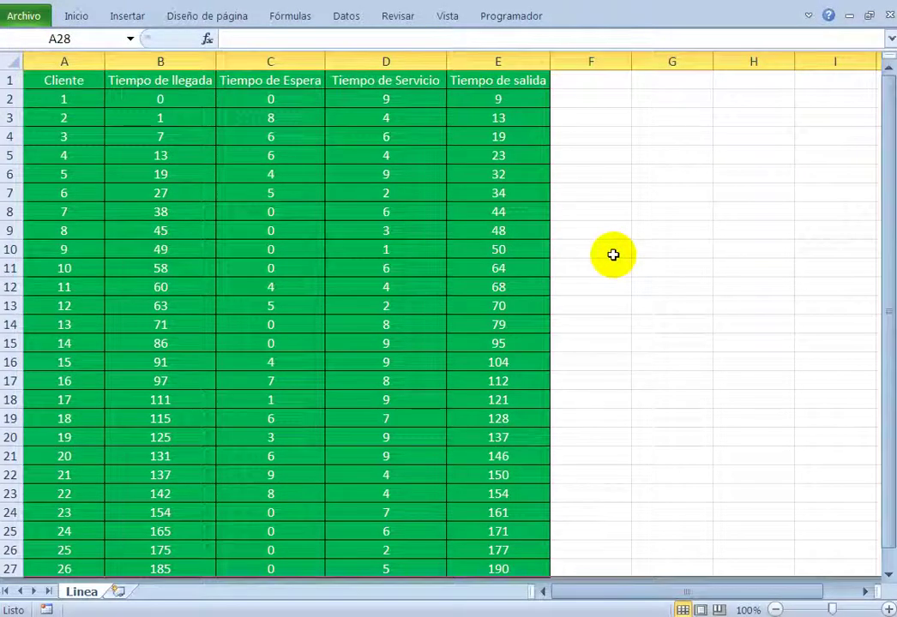
click(599, 79)
key(ctrl+shift+Down)
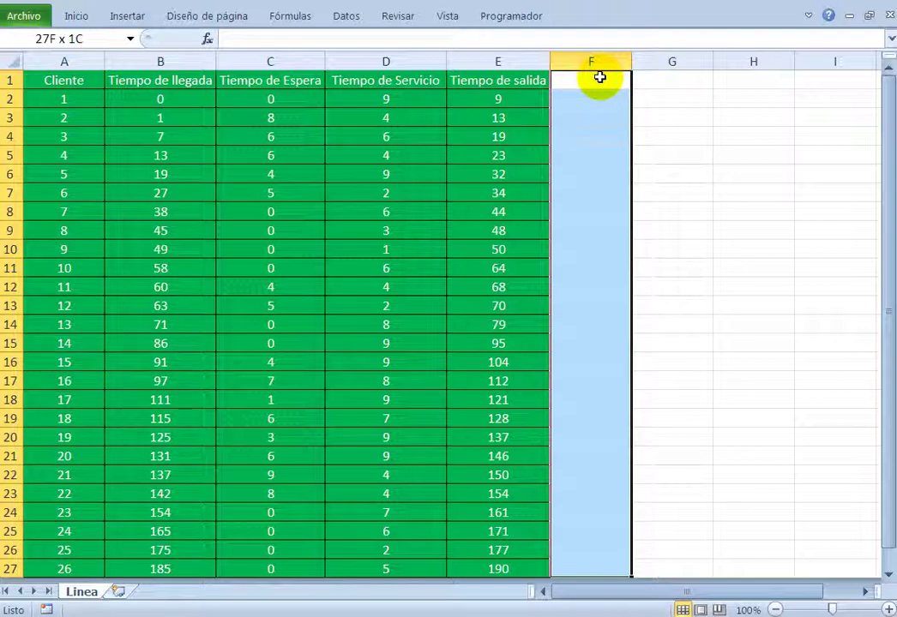
key(ctrl+shift+Right)
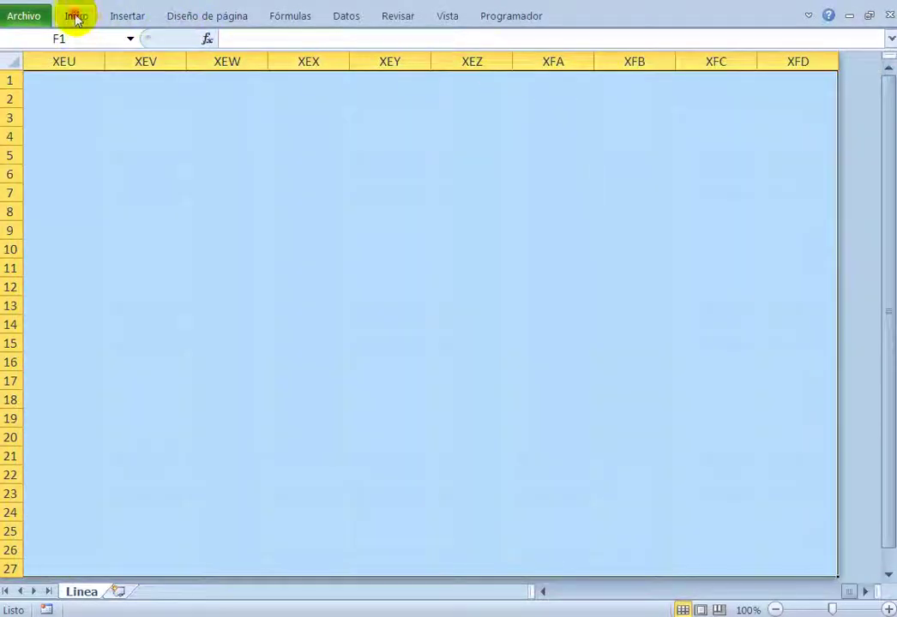
click(76, 18)
click(715, 81)
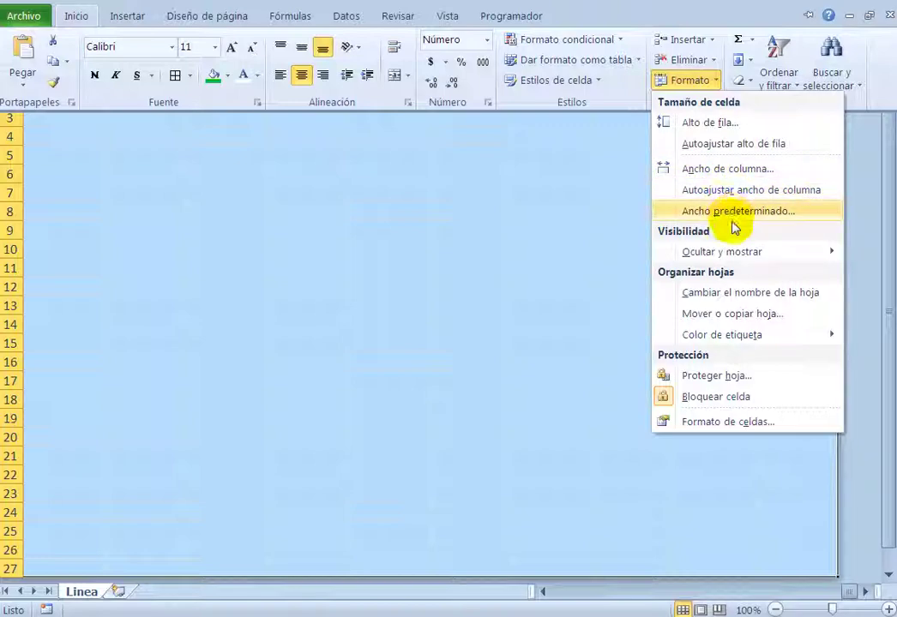
mouse_move(681, 251)
click(613, 275)
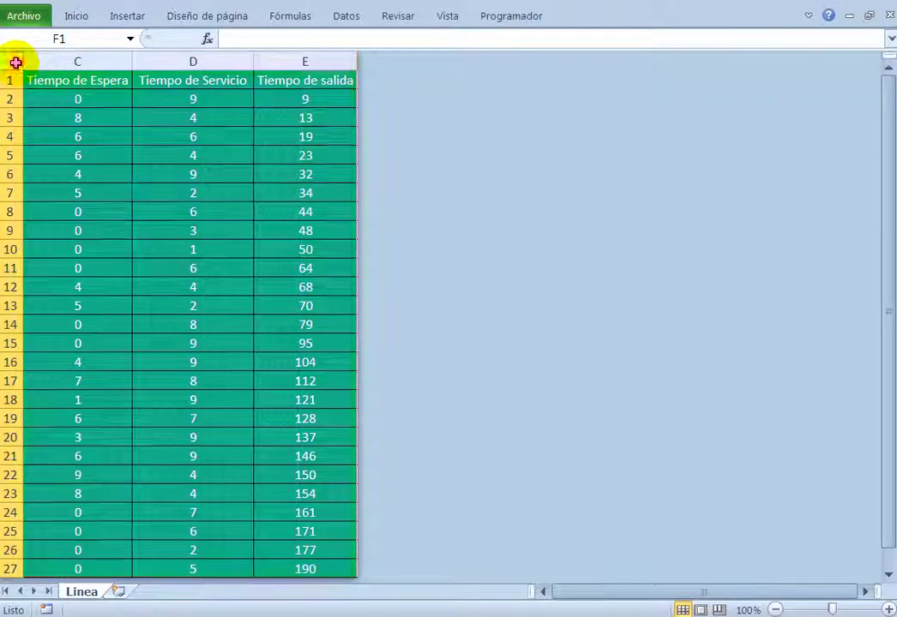
click(12, 61)
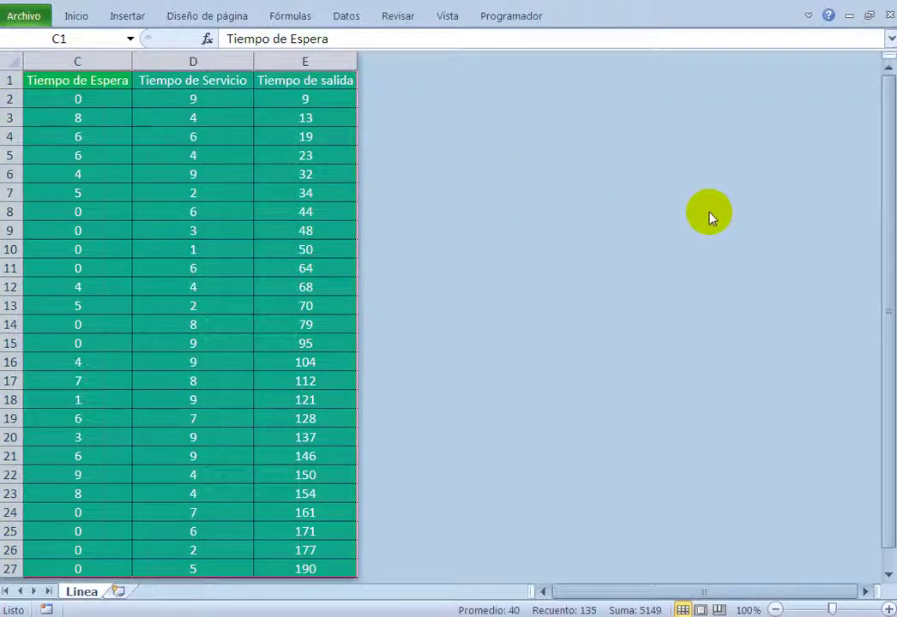
- Check the workbook's File Info, return to the sheet, and minimize the Linea window
scroll(596, 587, left, 2)
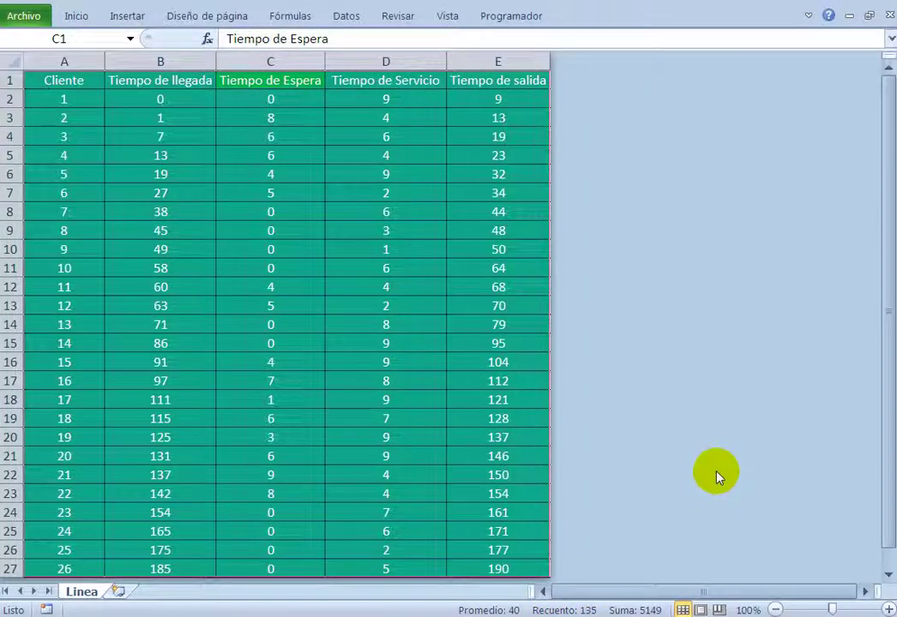
click(4, 60)
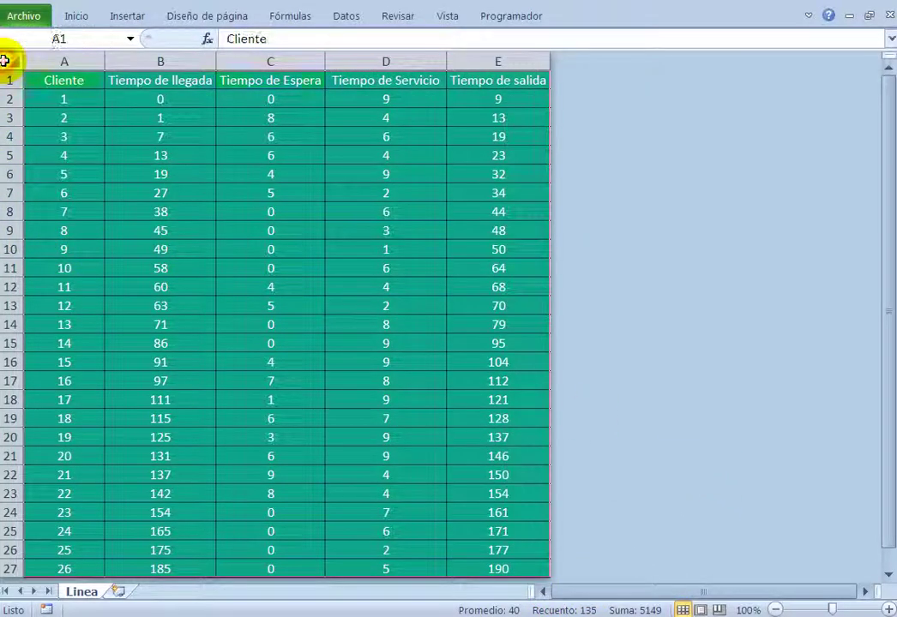
click(23, 17)
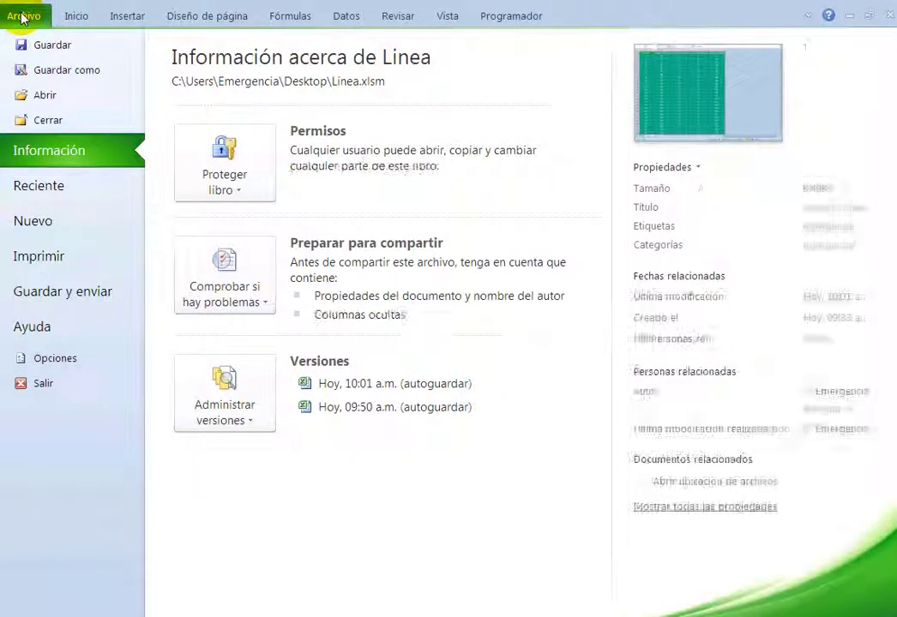
click(24, 43)
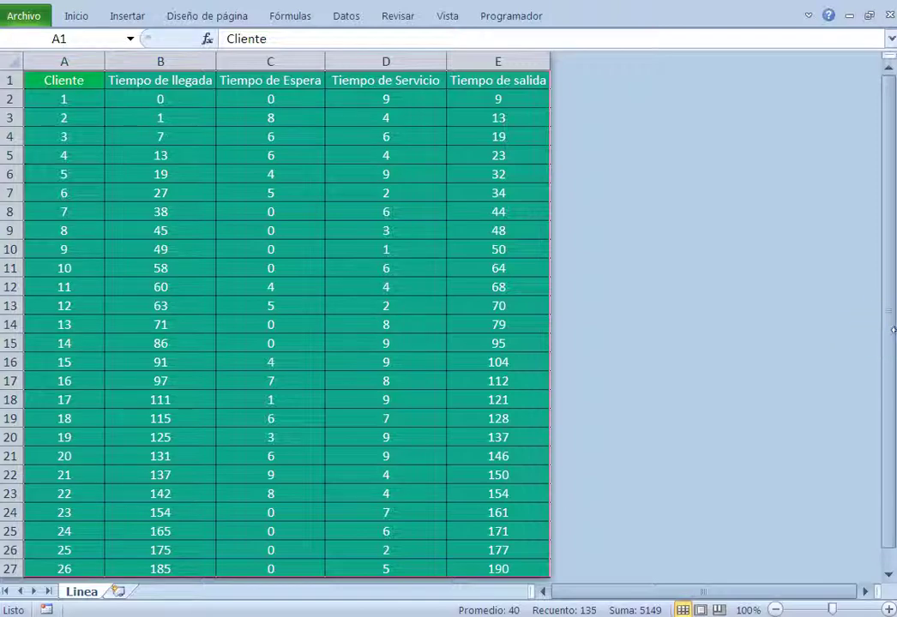
drag(890, 327, 890, 363)
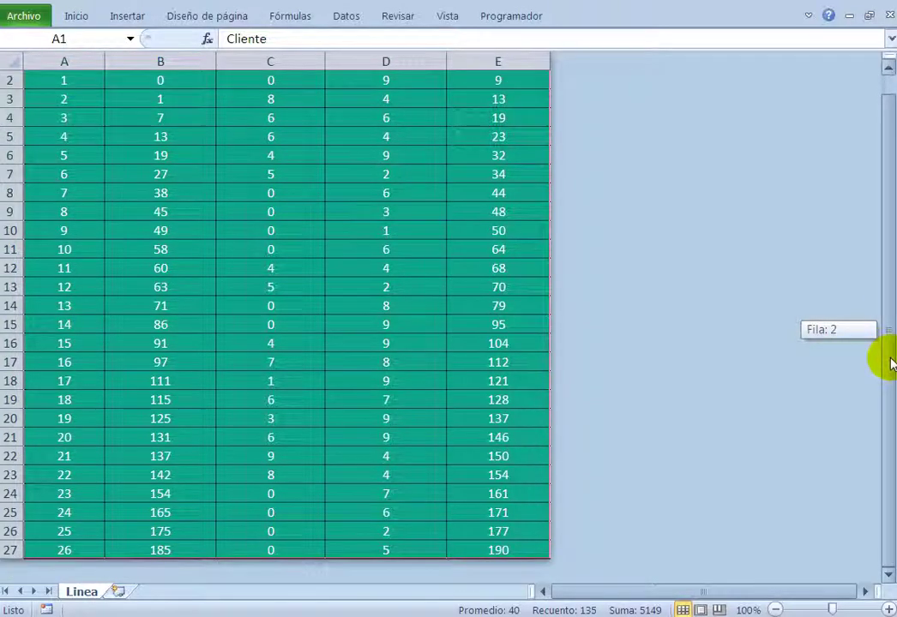
drag(890, 362, 891, 264)
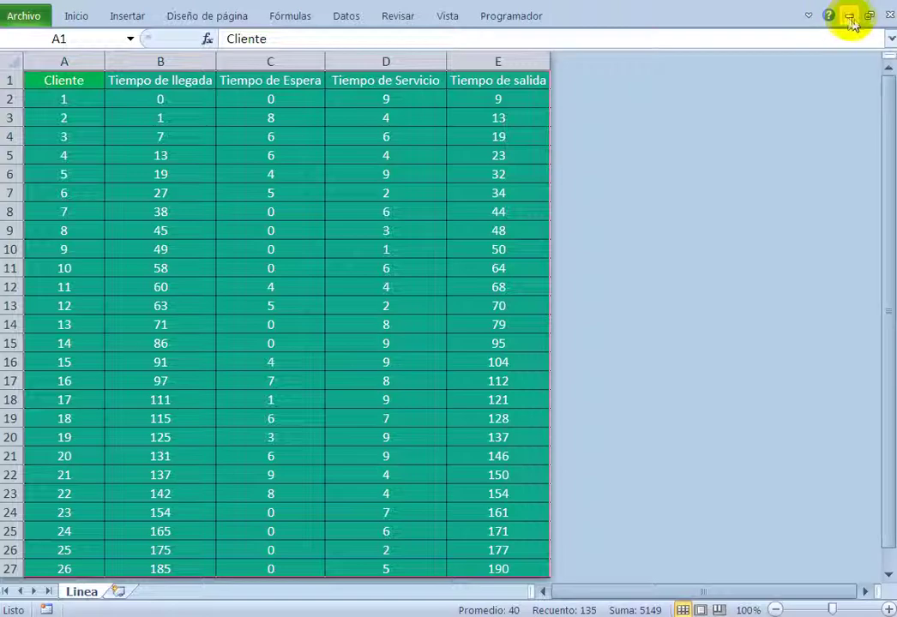
click(848, 17)
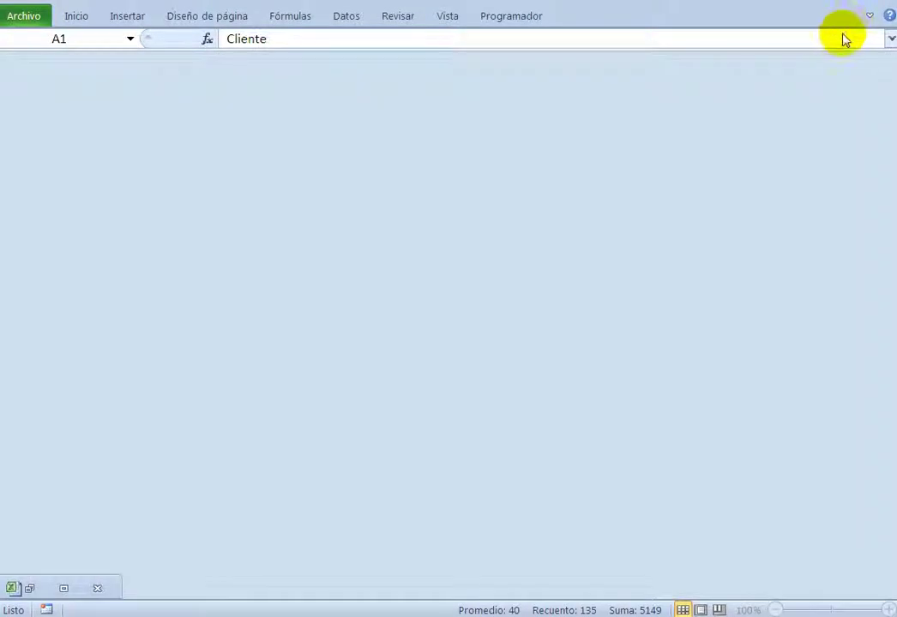